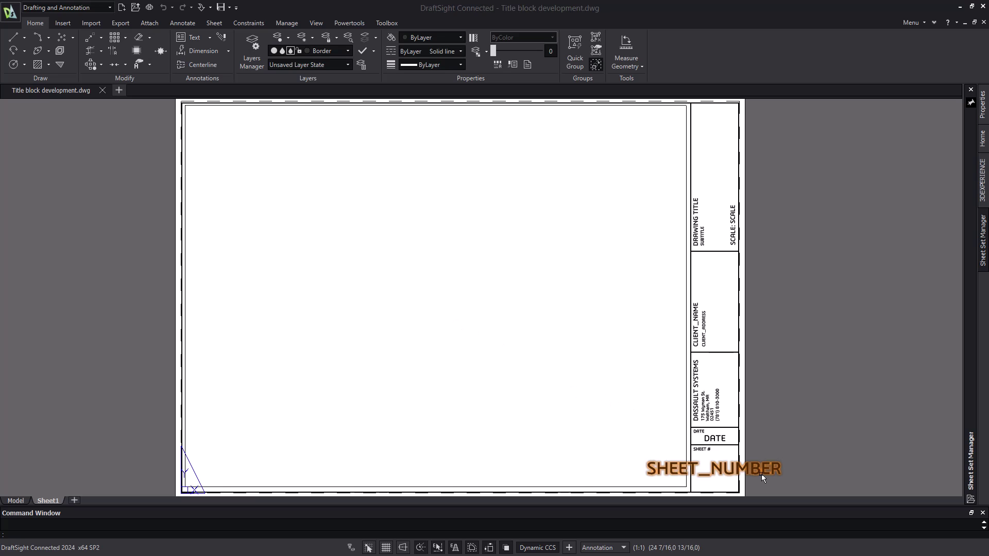
Zoom into the title block and pan up to the DRAWING TITLE, SUBTITLE and SCALE cell.
{"action": "scroll", "coordinate": [761, 474], "scroll_direction": "up", "scroll_amount": 2}
{"action": "scroll", "coordinate": [761, 474], "scroll_direction": "up", "scroll_amount": 3}
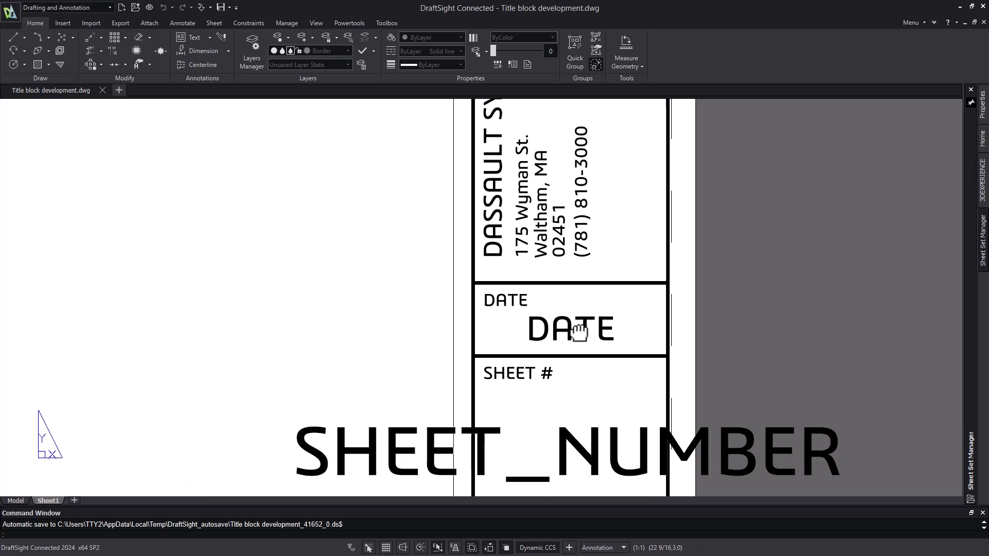
{"action": "middle_click_drag", "start_coordinate": [579, 330], "coordinate": [707, 457]}
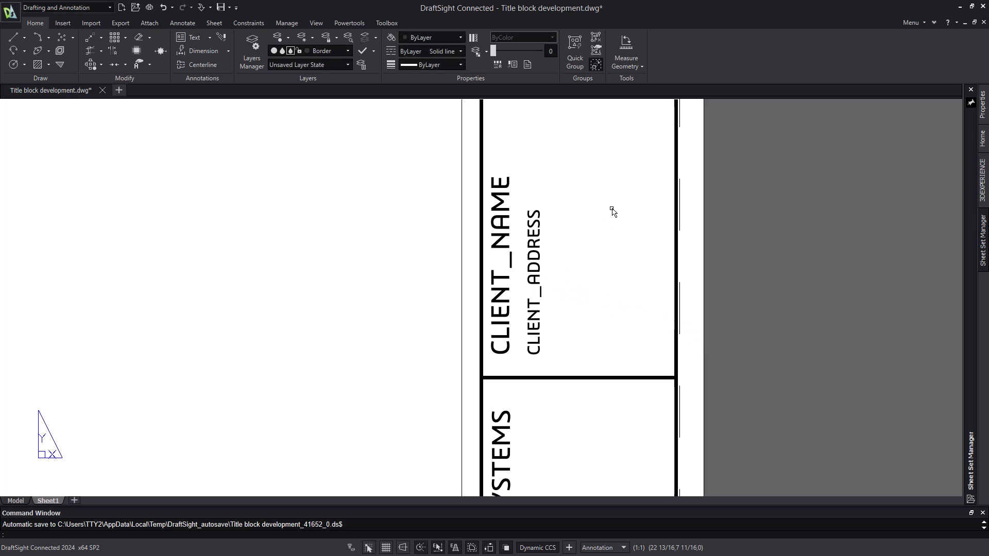
{"action": "mouse_move", "coordinate": [613, 198]}
{"action": "middle_mouse_down"}
{"action": "mouse_move", "coordinate": [610, 469]}
{"action": "mouse_move", "coordinate": [587, 380]}
{"action": "mouse_move", "coordinate": [561, 514]}
{"action": "mouse_move", "coordinate": [564, 471]}
{"action": "middle_mouse_up"}
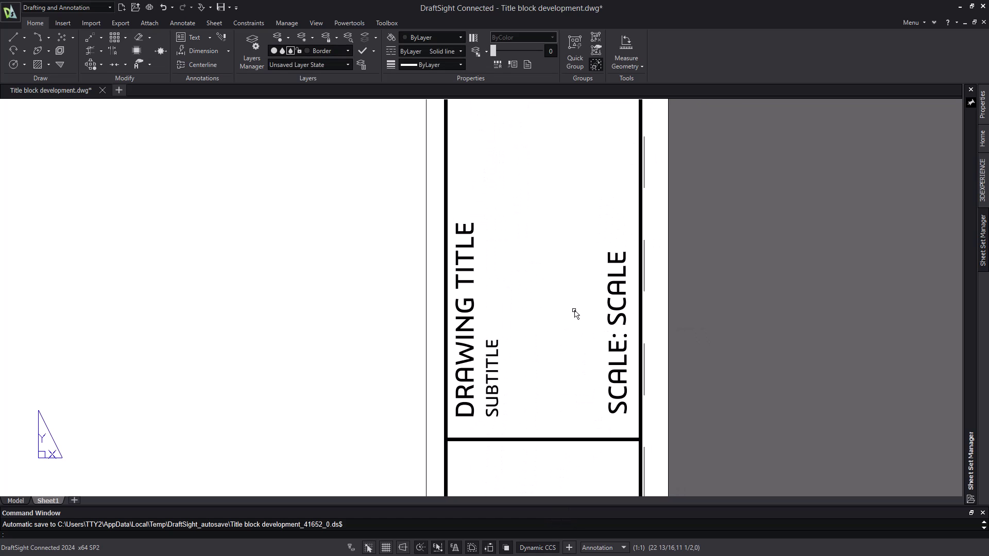
{"action": "left_click", "coordinate": [615, 296]}
{"action": "type", "text": "EDITANNOTATION"}
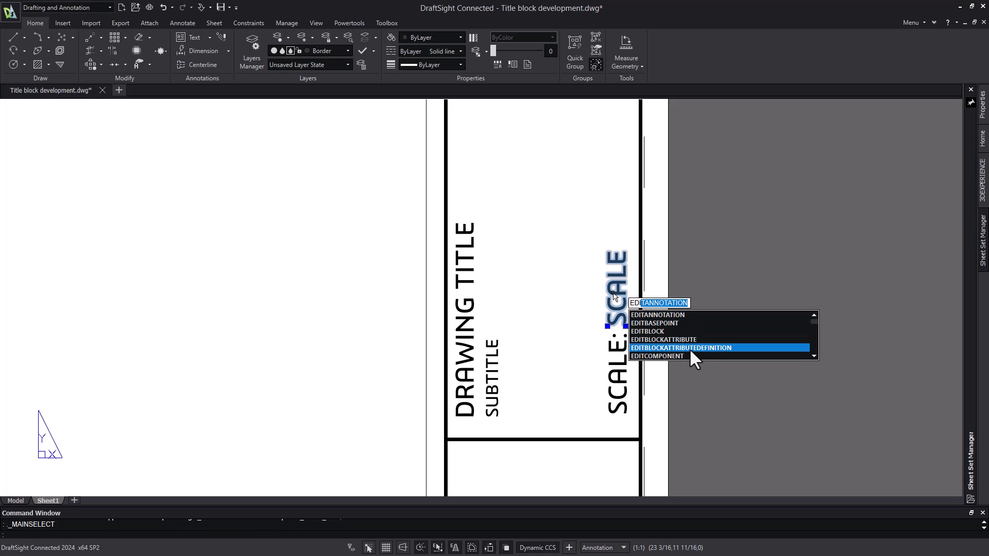
{"action": "left_click", "coordinate": [690, 348]}
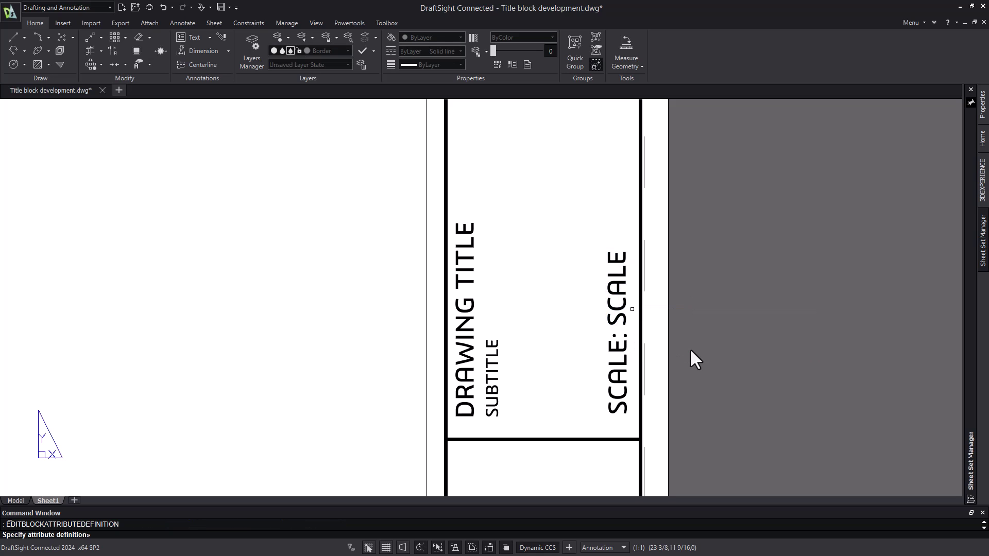
{"action": "left_click", "coordinate": [623, 304]}
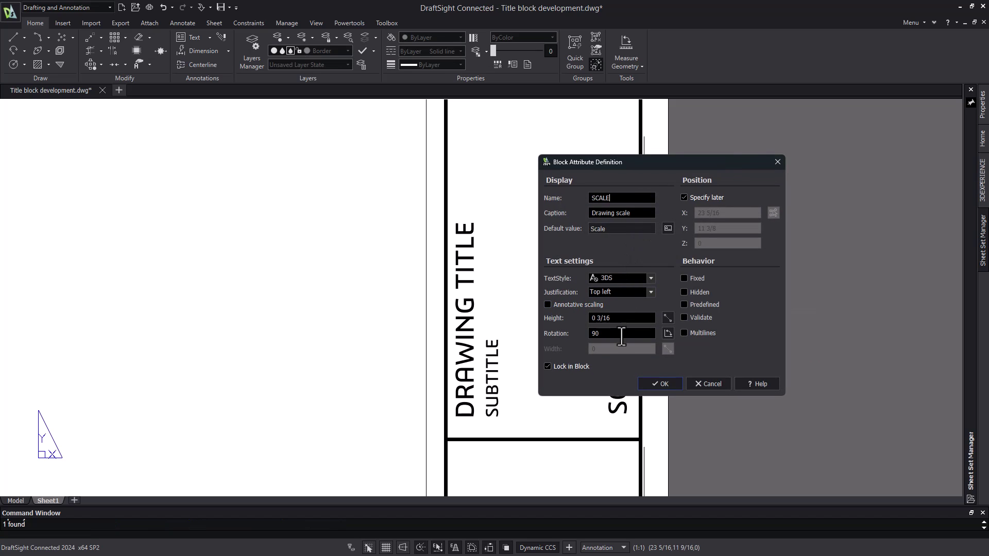
{"action": "left_click", "coordinate": [698, 384]}
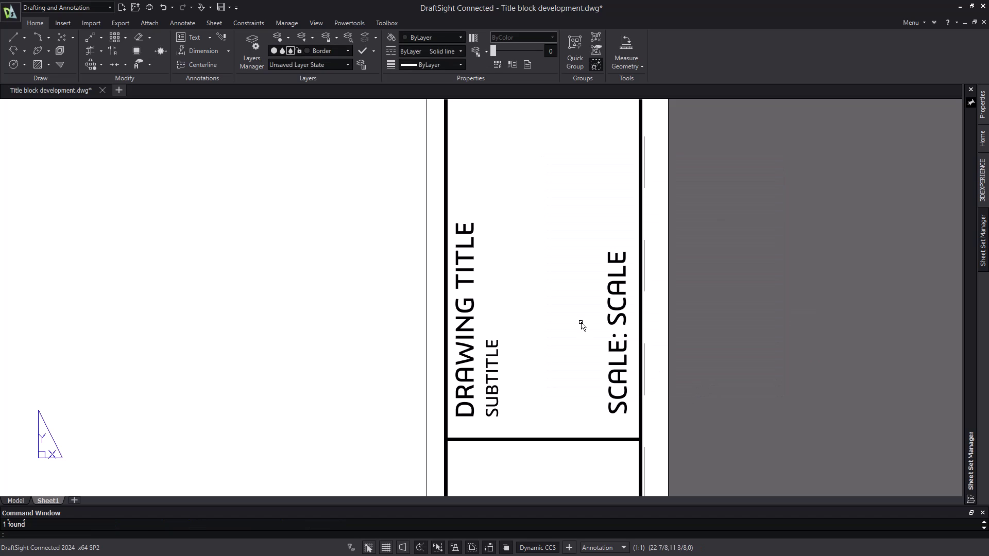
Start a single-line attribute named drawing_title with caption Drawing Title.
{"action": "left_click", "coordinate": [65, 23]}
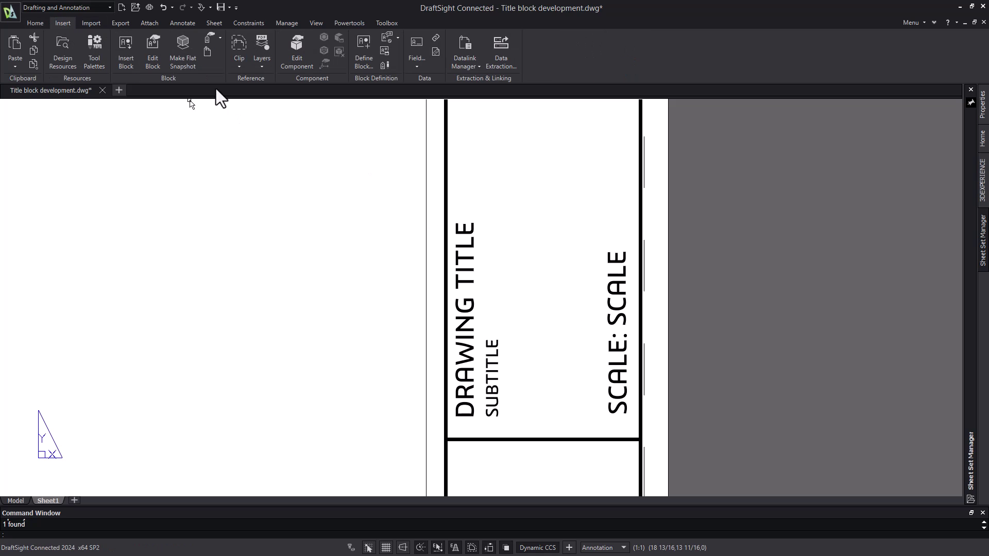
{"action": "left_click", "coordinate": [385, 64]}
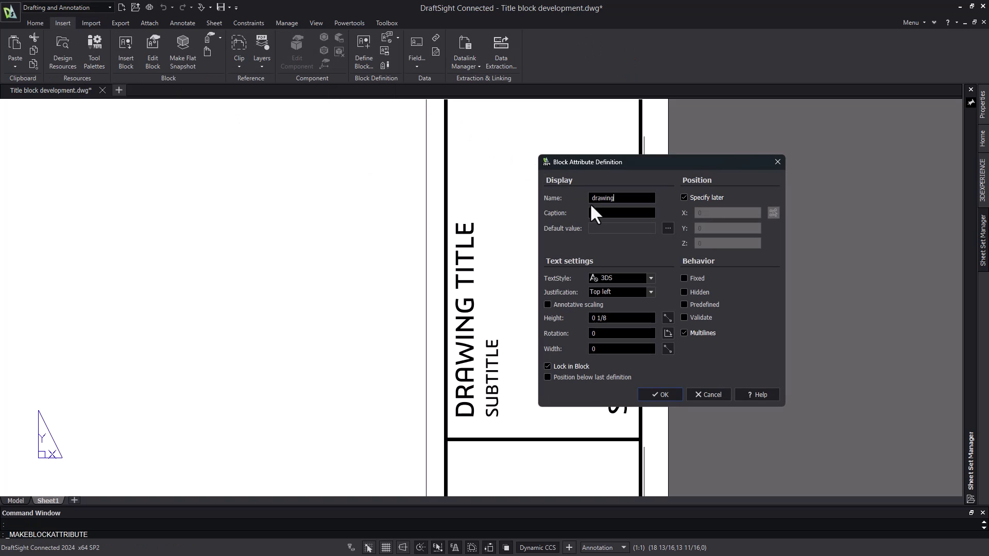
{"action": "type", "text": "drawing_"}
{"action": "type", "text": "title"}
{"action": "type", "text": "Drawing Title"}
{"action": "left_click", "coordinate": [684, 334]}
{"action": "left_click", "coordinate": [627, 229]}
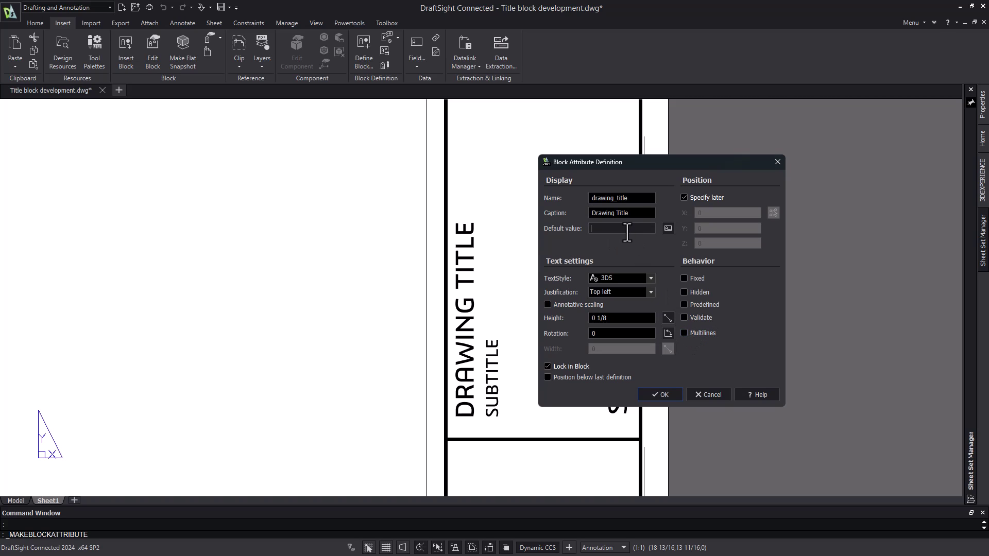
Give the attribute default Title, Top left justification, height 3/16 and rotation 90.
{"action": "type", "text": "Title"}
{"action": "left_click", "coordinate": [651, 292]}
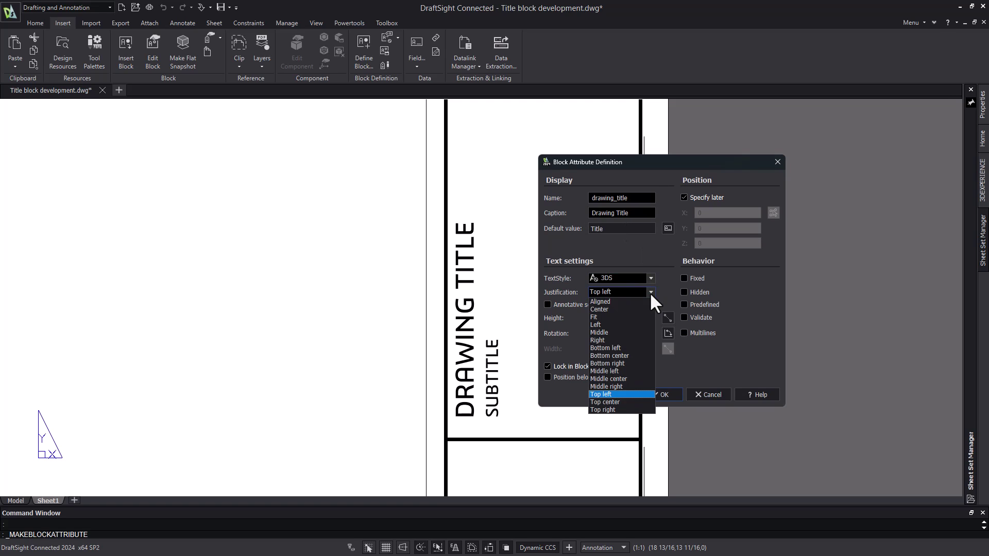
{"action": "left_click", "coordinate": [622, 391]}
{"action": "left_click_drag", "start_coordinate": [644, 318], "coordinate": [585, 318]}
{"action": "type", "text": "3/16"}
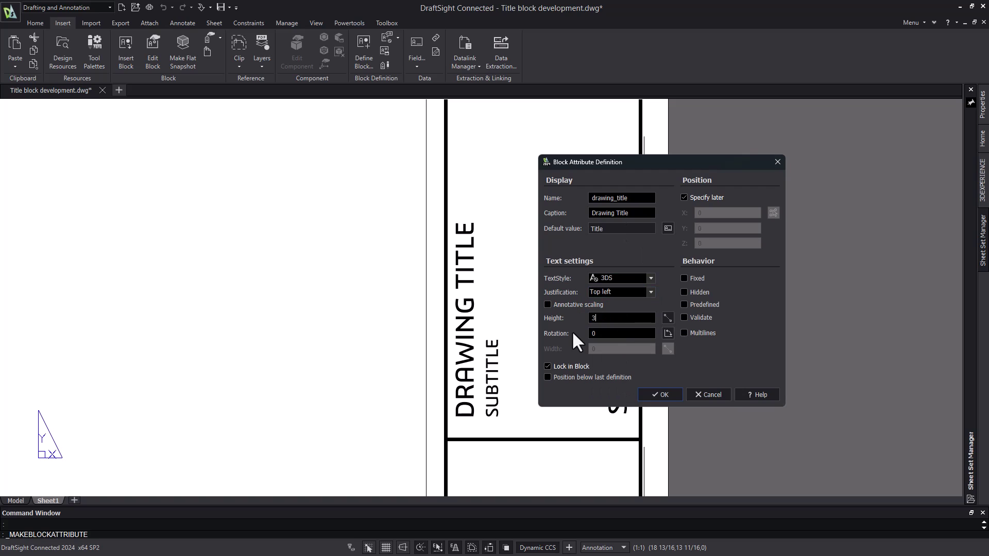
{"action": "left_click", "coordinate": [590, 334]}
{"action": "type", "text": "9"}
Place the drawing_title attribute on the old title and delete the static DRAWING TITLE text.
{"action": "left_click", "coordinate": [662, 395]}
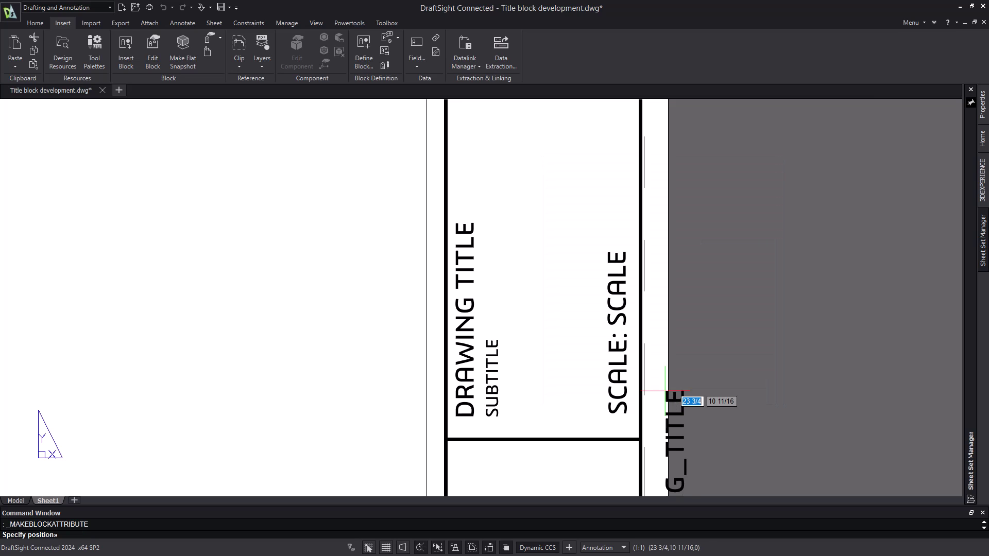
{"action": "left_click", "coordinate": [464, 407]}
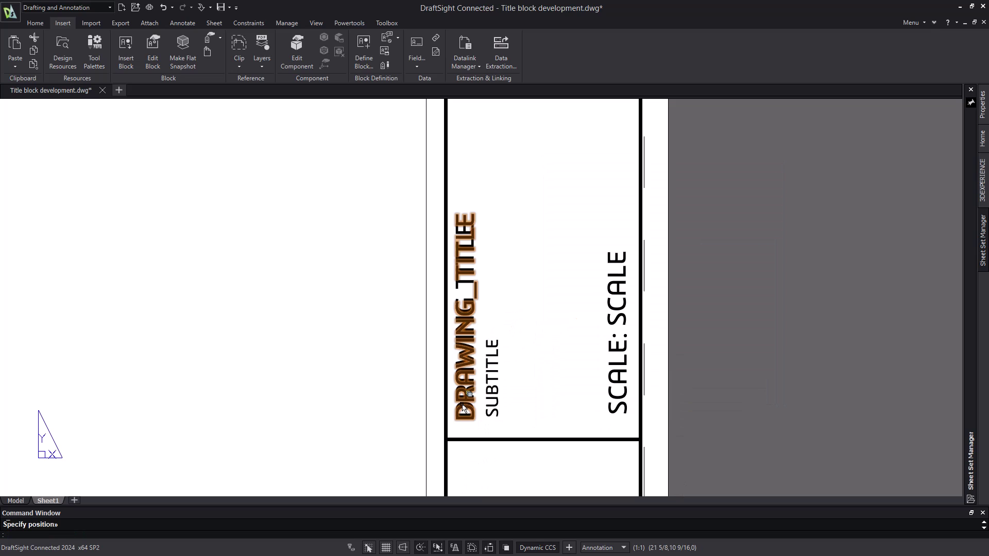
{"action": "left_click", "coordinate": [464, 286]}
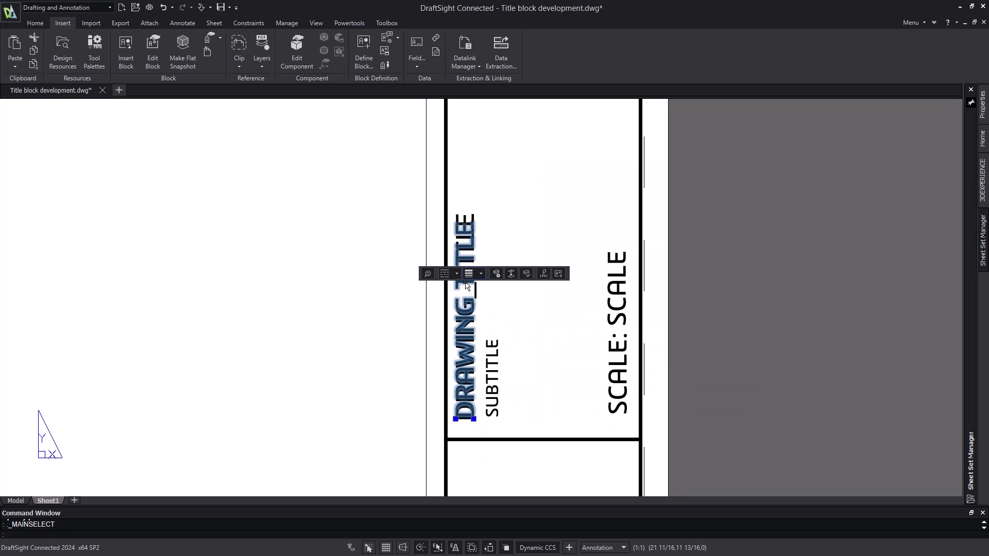
{"action": "right_click", "coordinate": [499, 304]}
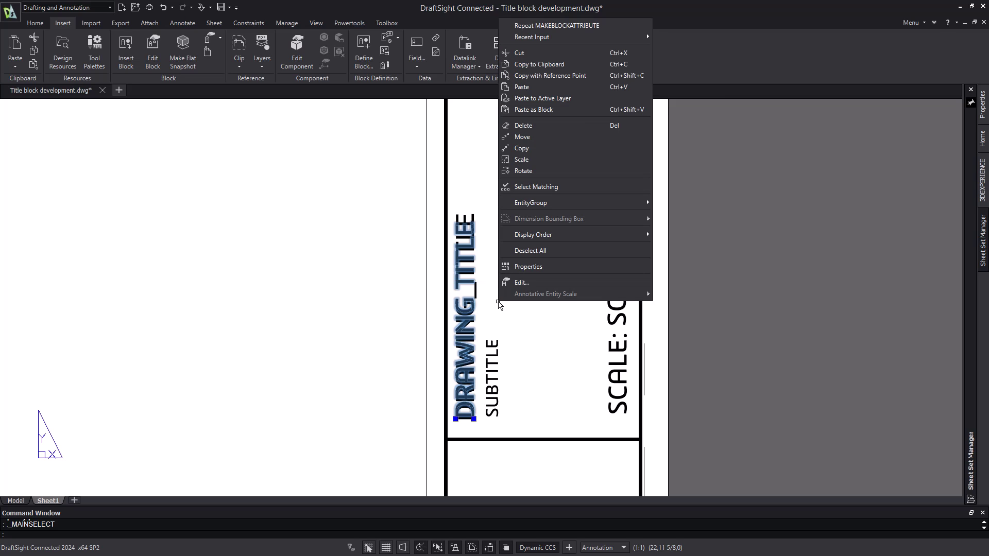
{"action": "left_click", "coordinate": [525, 126]}
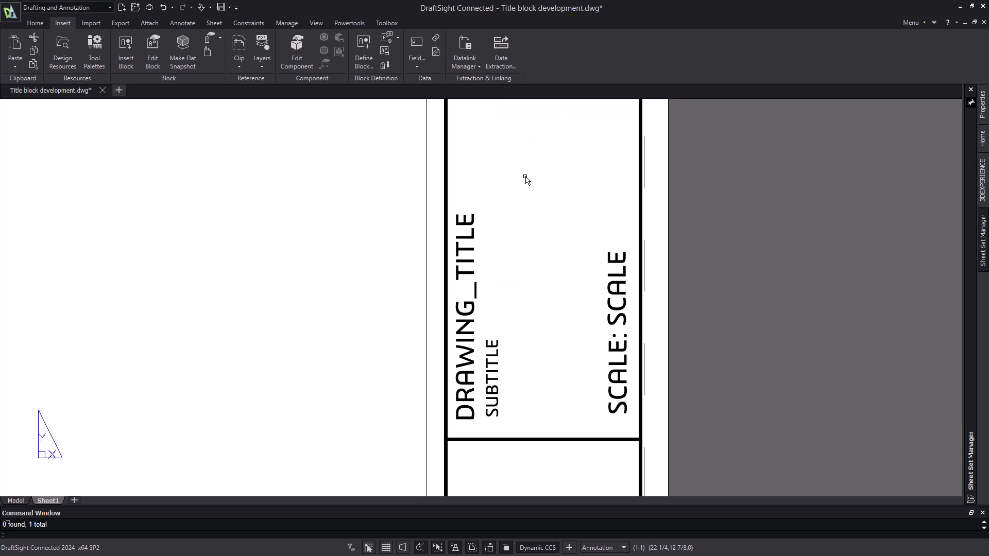
Define multiline attribute Subtitles, caption 'Drawing title subtitles', height 0 1/8, rotation 90.
{"action": "left_click", "coordinate": [386, 66]}
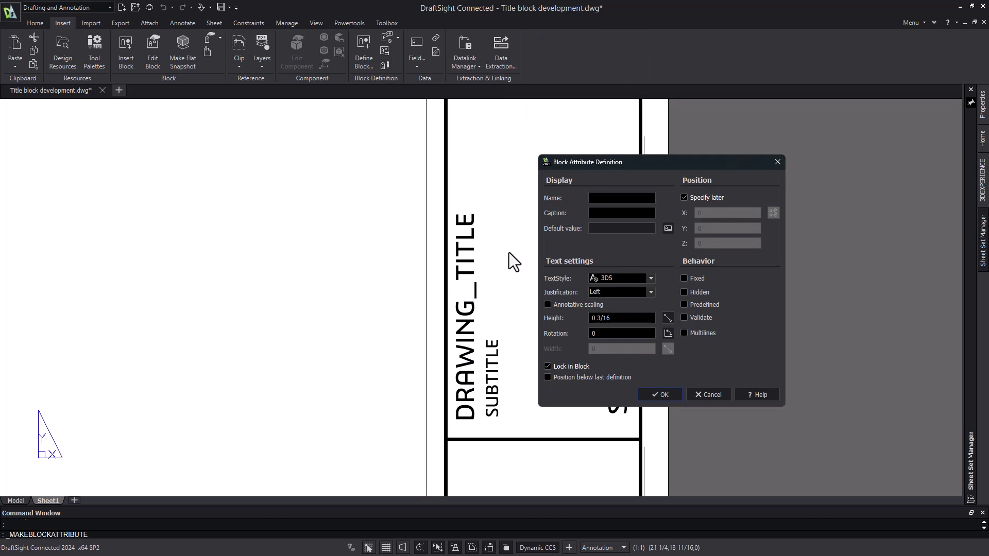
{"action": "type", "text": "Sub"}
{"action": "type", "text": "titles"}
{"action": "type", "text": "Drawing ti"}
{"action": "type", "text": "tle subtit"}
{"action": "type", "text": "les"}
{"action": "left_click", "coordinate": [684, 333]}
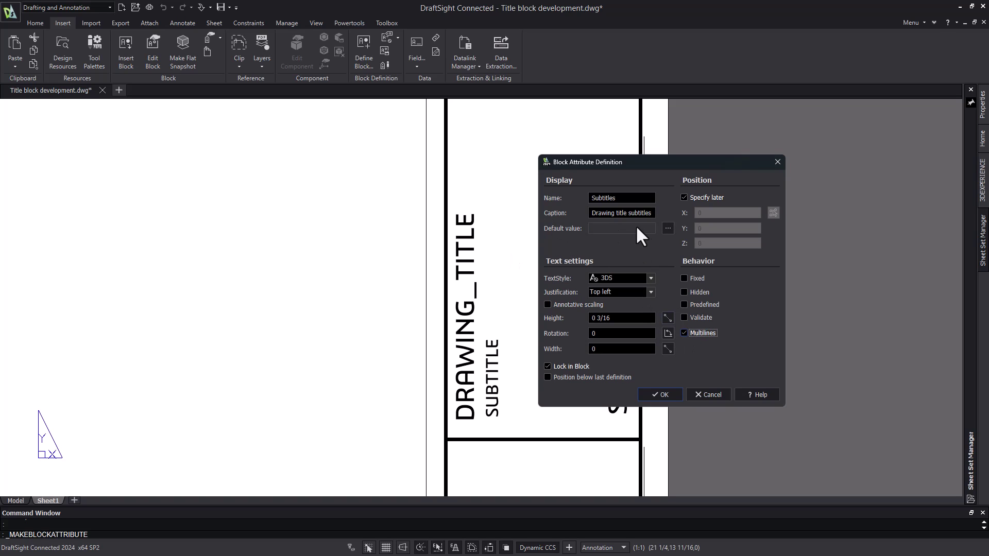
{"action": "triple_click", "coordinate": [620, 320]}
{"action": "type", "text": "0 1/8"}
{"action": "left_click", "coordinate": [591, 335]}
{"action": "type", "text": "9"}
Place the SUBTITLES attribute on the old subtitle and delete the static SUBTITLE text.
{"action": "left_click", "coordinate": [660, 395]}
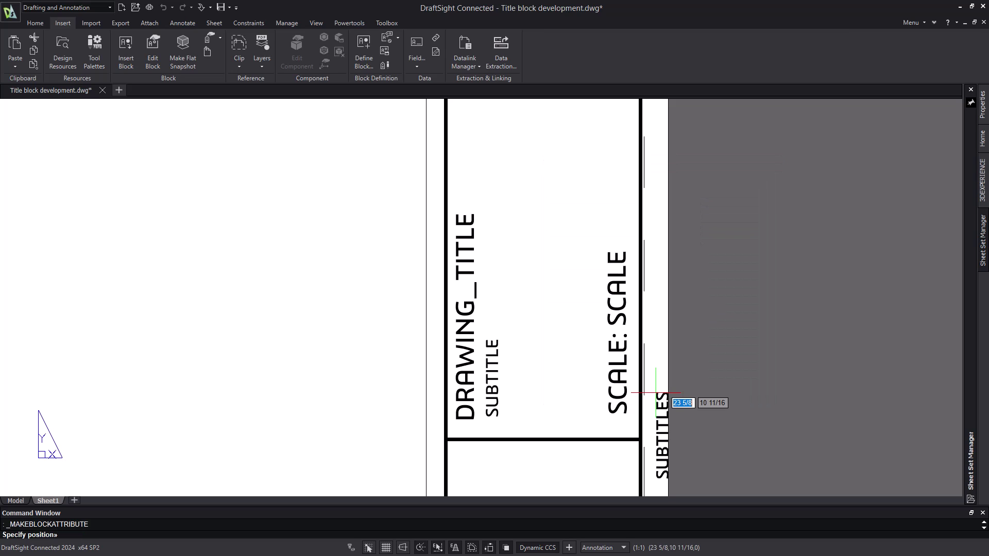
{"action": "left_click", "coordinate": [485, 412]}
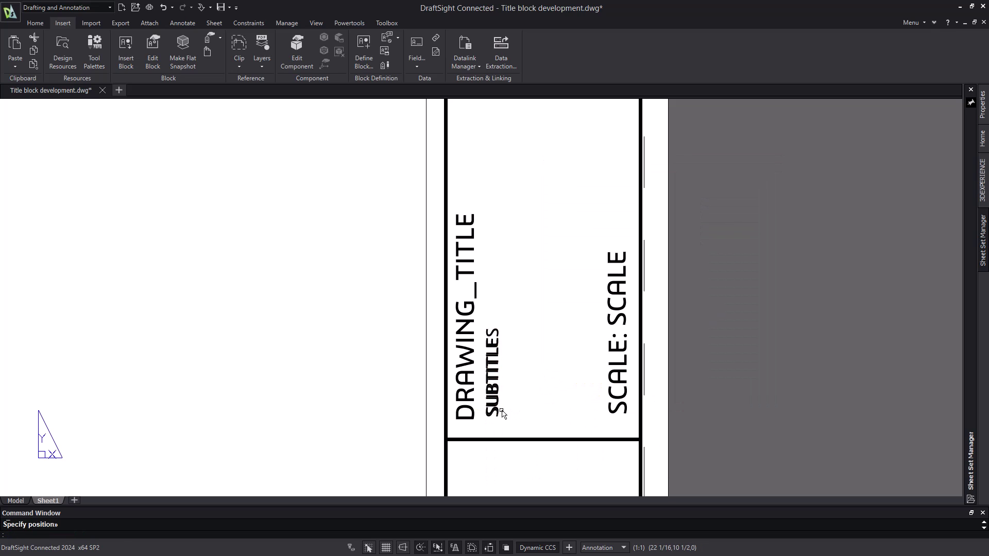
{"action": "left_click", "coordinate": [475, 427]}
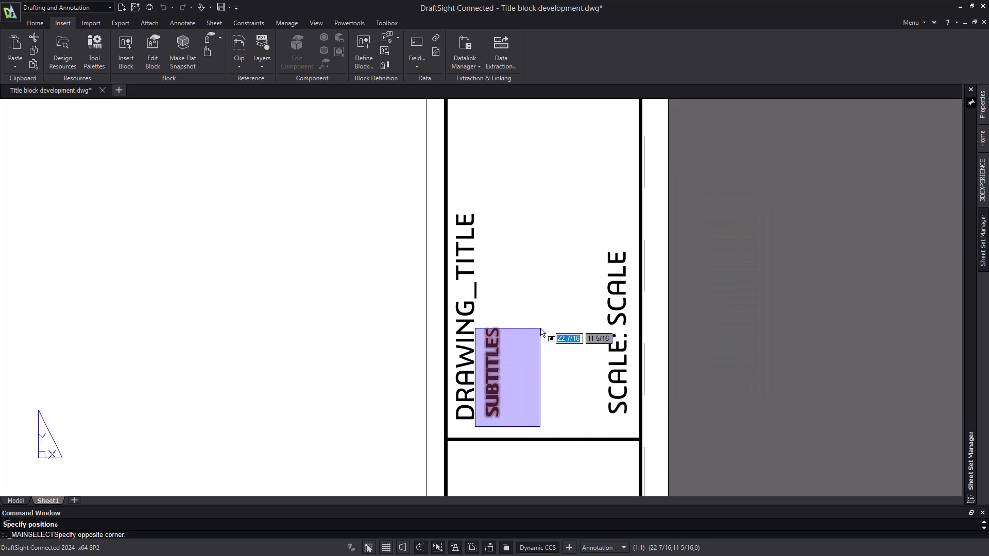
{"action": "left_click", "coordinate": [540, 334]}
{"action": "right_click", "coordinate": [540, 339]}
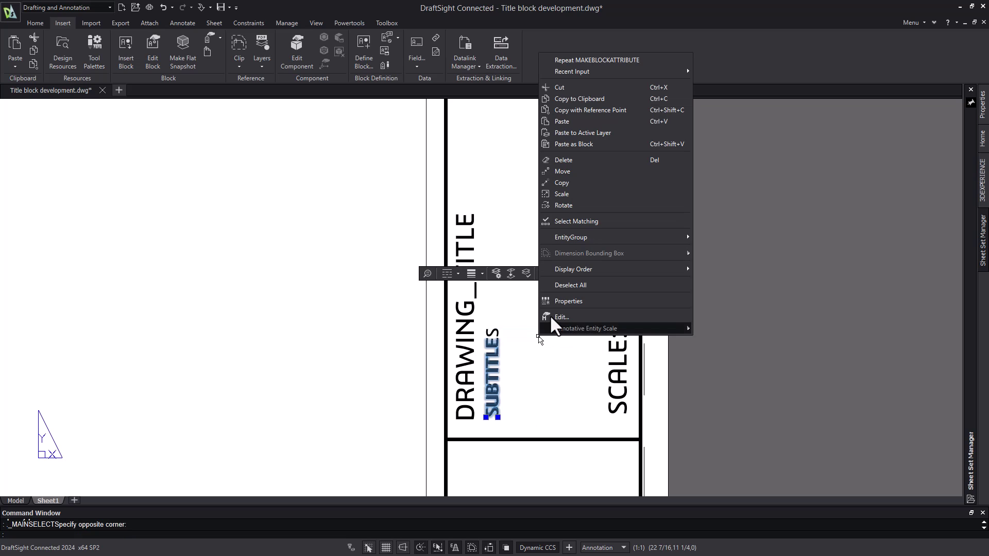
{"action": "left_click", "coordinate": [569, 176]}
Offset the title block's bottom line 0.25 inward to create a divider line.
{"action": "scroll", "coordinate": [565, 200], "scroll_direction": "down", "scroll_amount": 5}
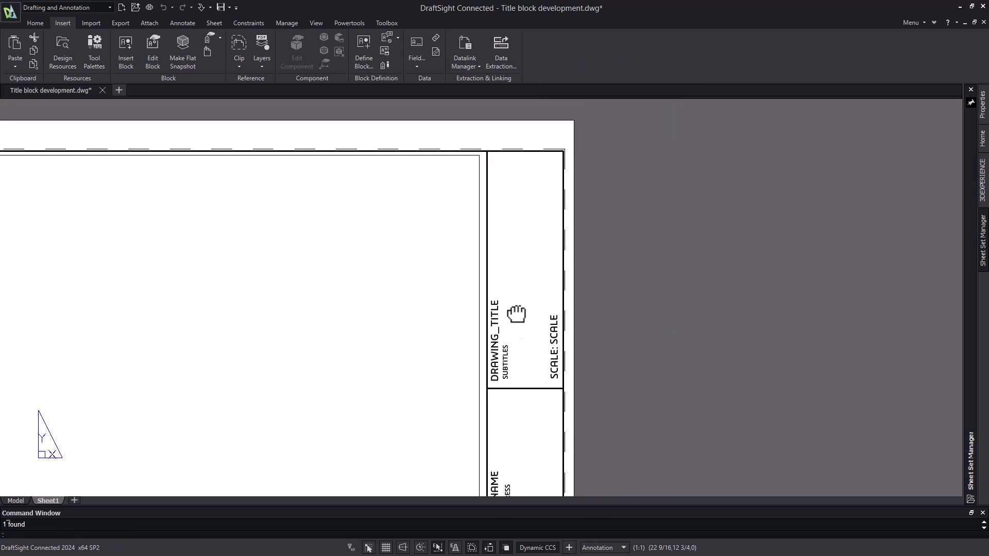
{"action": "scroll", "coordinate": [565, 326], "scroll_direction": "up", "scroll_amount": 3}
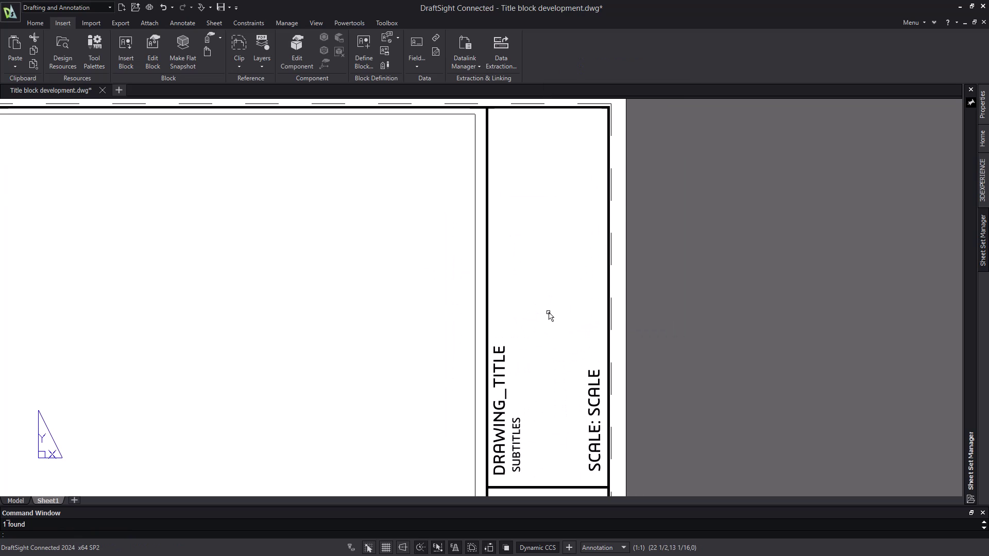
{"action": "type", "text": "offset"}
{"action": "key", "text": "Return"}
{"action": "type", "text": "0.25"}
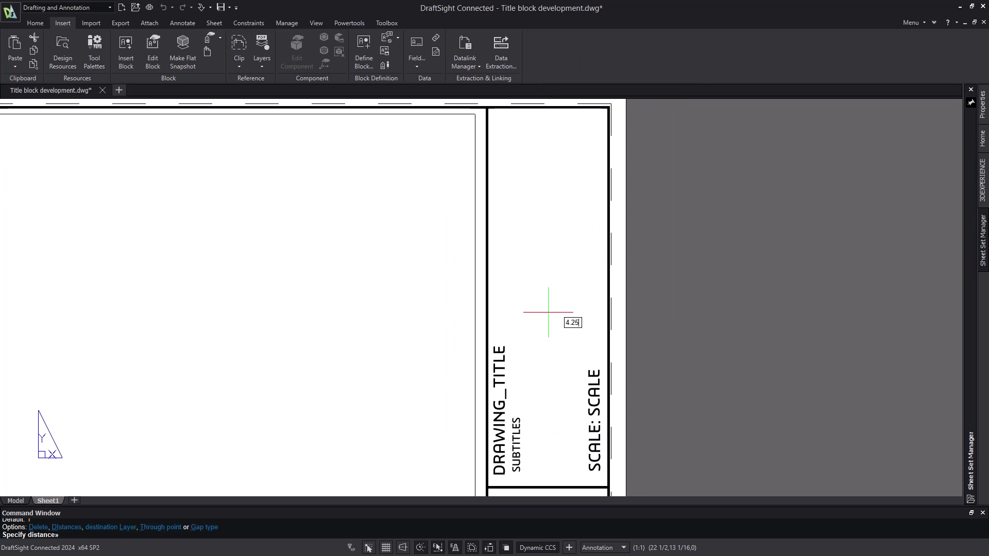
{"action": "key", "text": "Return"}
{"action": "left_click", "coordinate": [556, 477]}
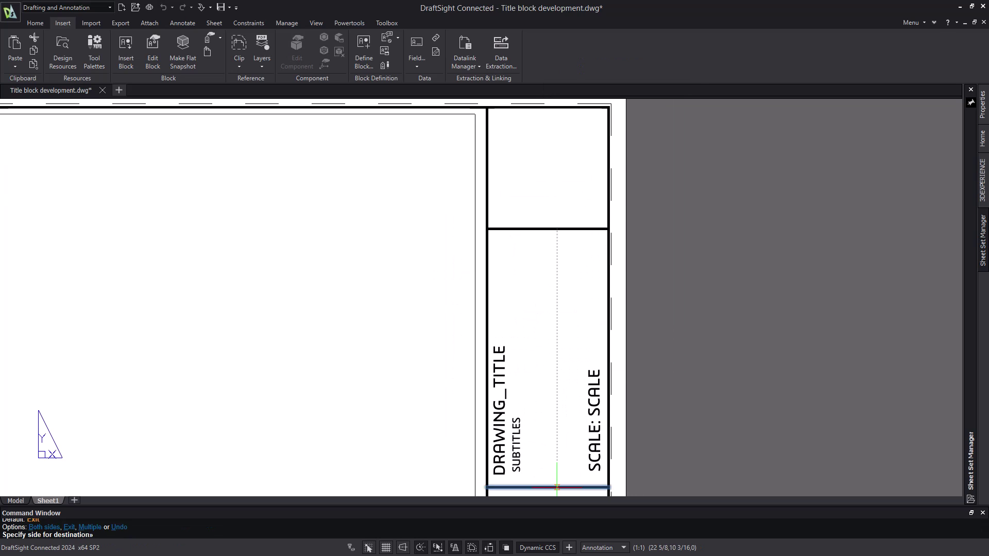
{"action": "left_click", "coordinate": [548, 391]}
{"action": "key", "text": "Escape"}
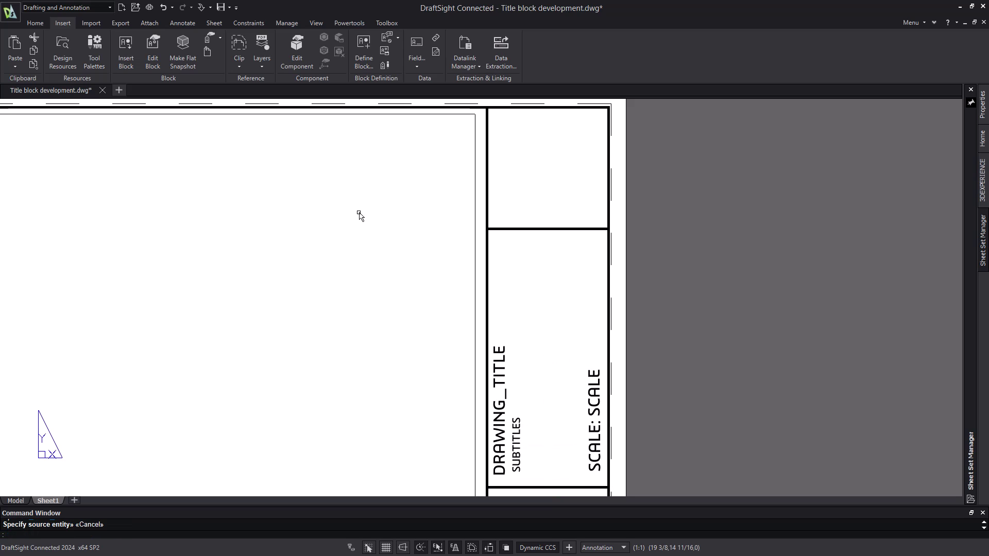
Insert the DraftSight Logo.dwg block into the top cell at rotation 0.
{"action": "left_click", "coordinate": [126, 45]}
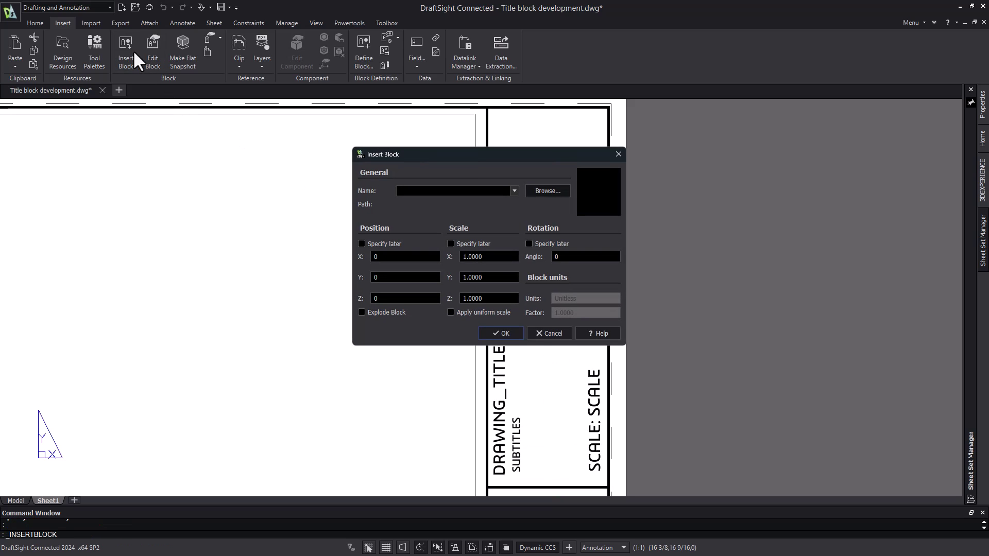
{"action": "left_click", "coordinate": [532, 191]}
{"action": "left_click", "coordinate": [397, 314]}
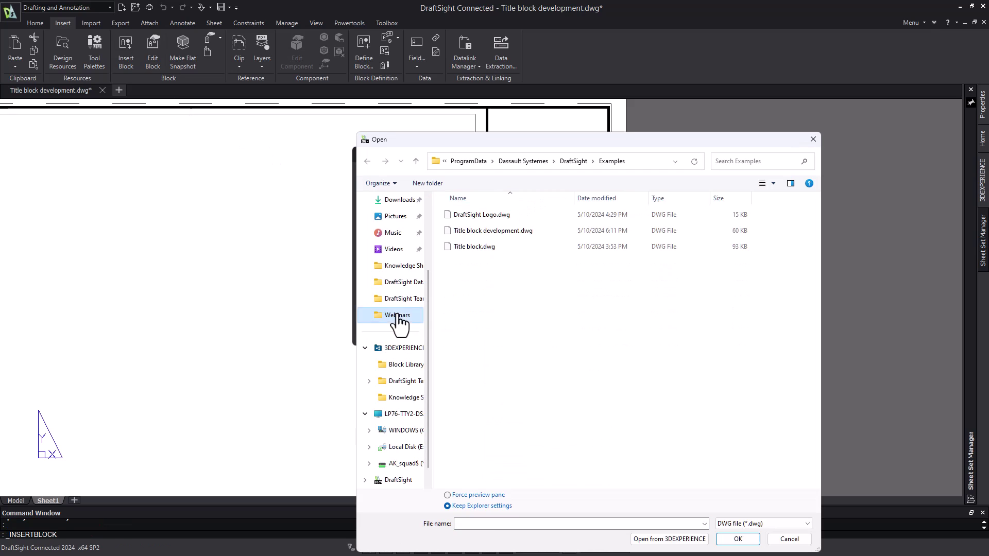
{"action": "left_click", "coordinate": [475, 216]}
{"action": "left_click", "coordinate": [738, 538]}
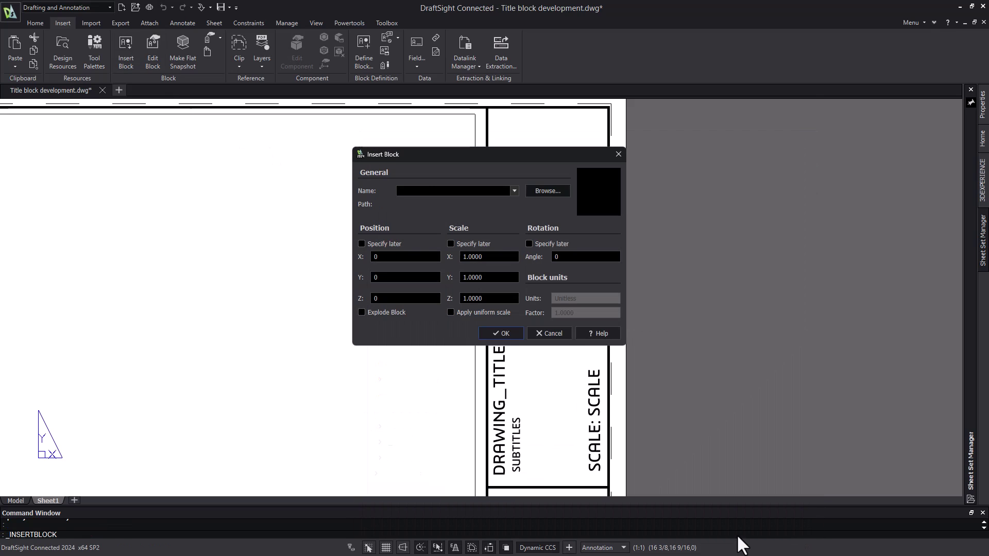
{"action": "left_click", "coordinate": [391, 244]}
{"action": "left_click", "coordinate": [527, 243]}
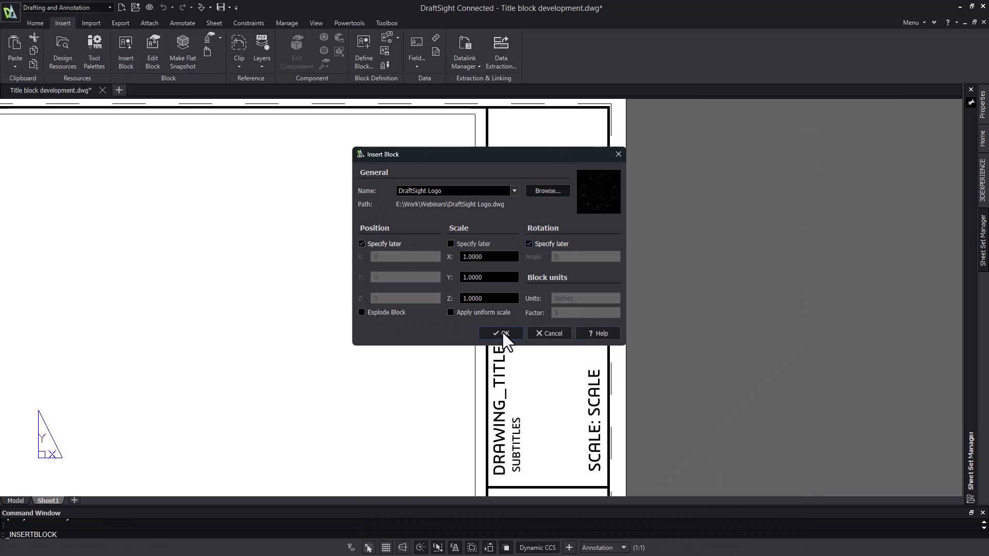
{"action": "left_click", "coordinate": [503, 333]}
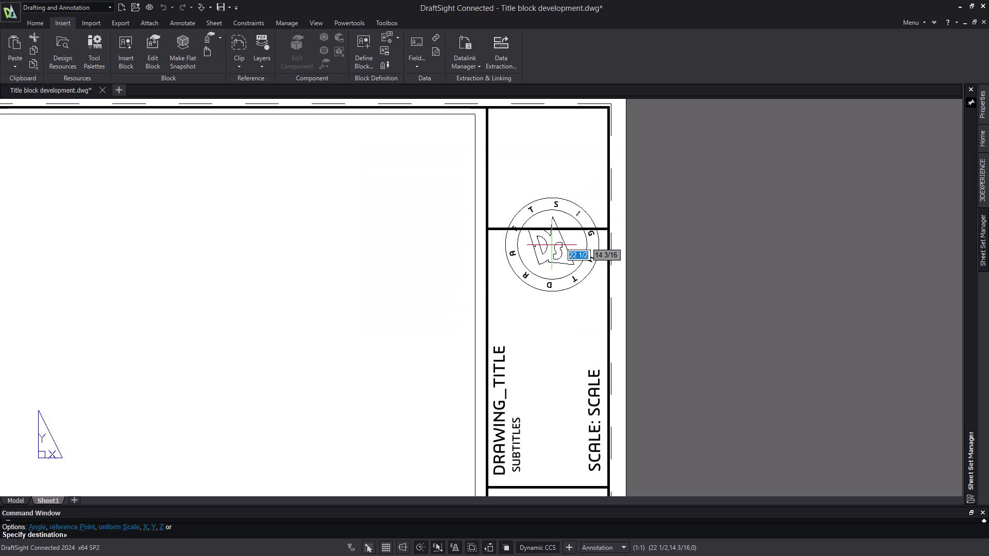
{"action": "left_click", "coordinate": [548, 228]}
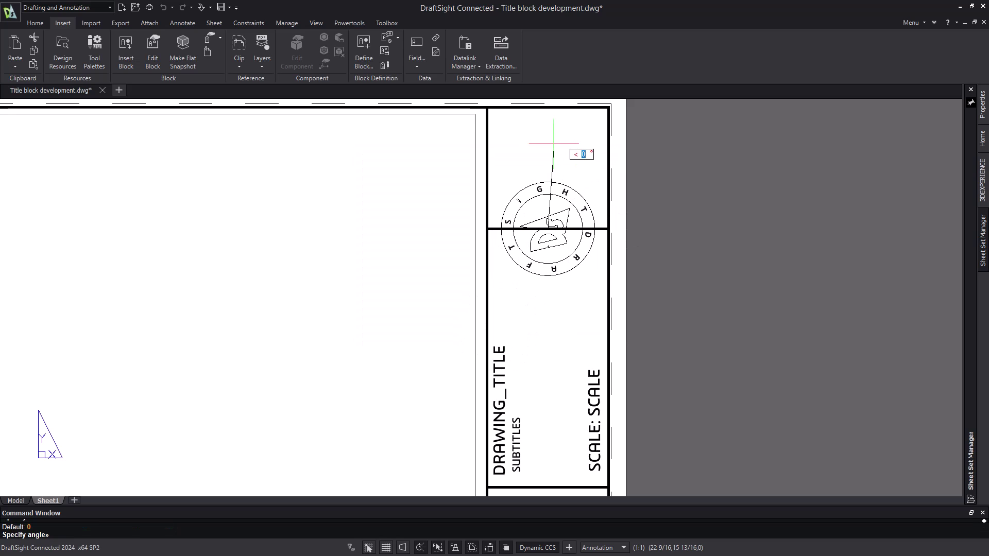
{"action": "key", "text": "Return"}
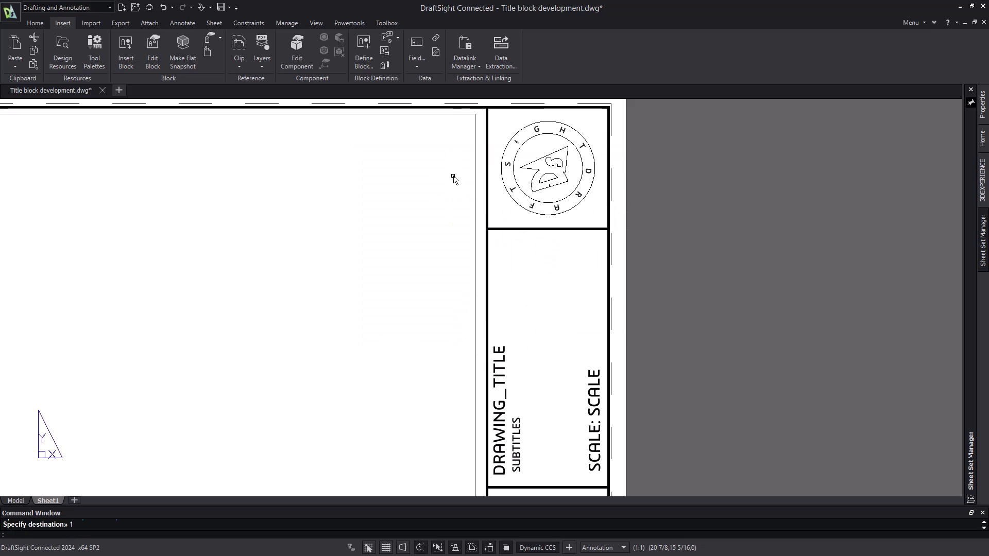
Export all 24 title block entities, base point 0,0, to C Size Title.dwg.
{"action": "middle_click", "coordinate": [444, 280]}
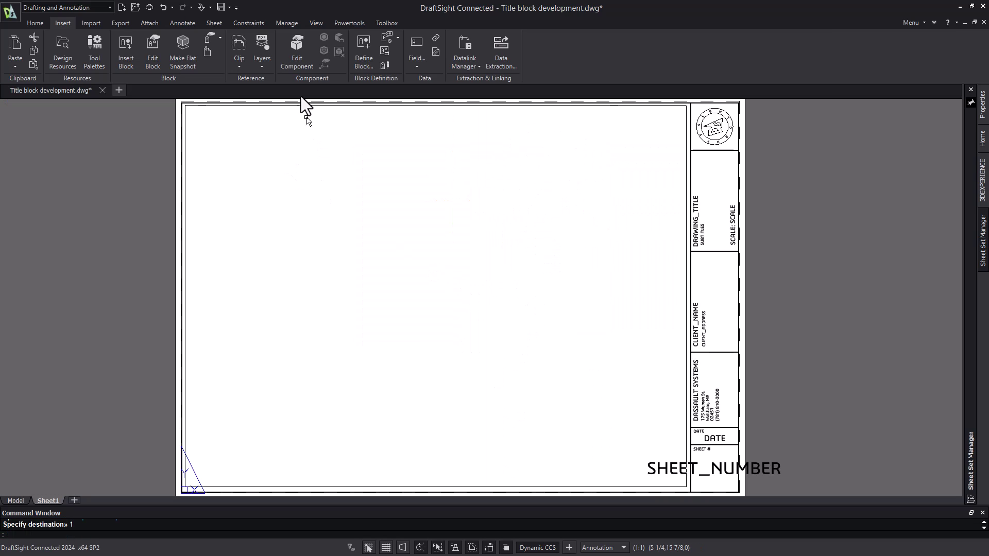
{"action": "left_click", "coordinate": [387, 52]}
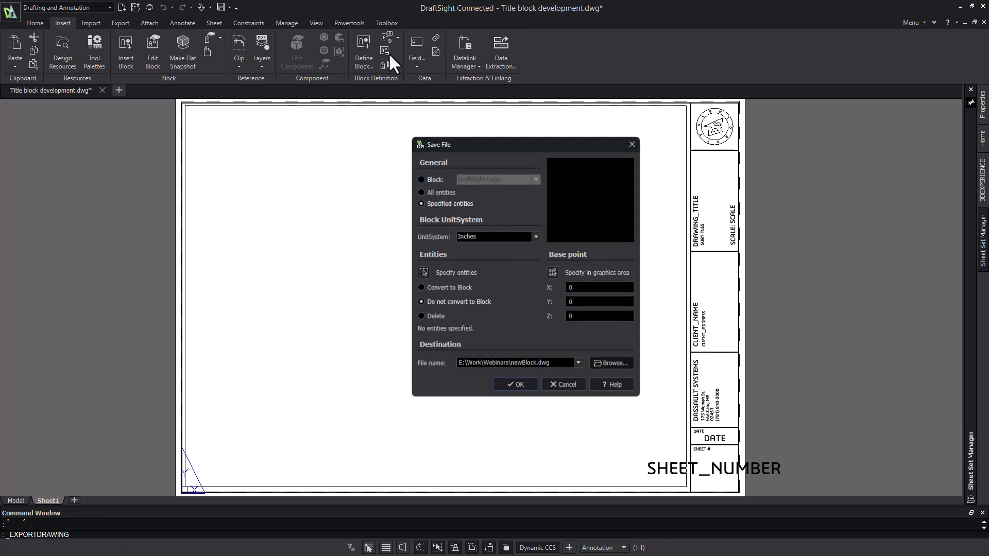
{"action": "left_click", "coordinate": [553, 272]}
{"action": "type", "text": "0,0"}
{"action": "key", "text": "Return"}
{"action": "left_click", "coordinate": [422, 273]}
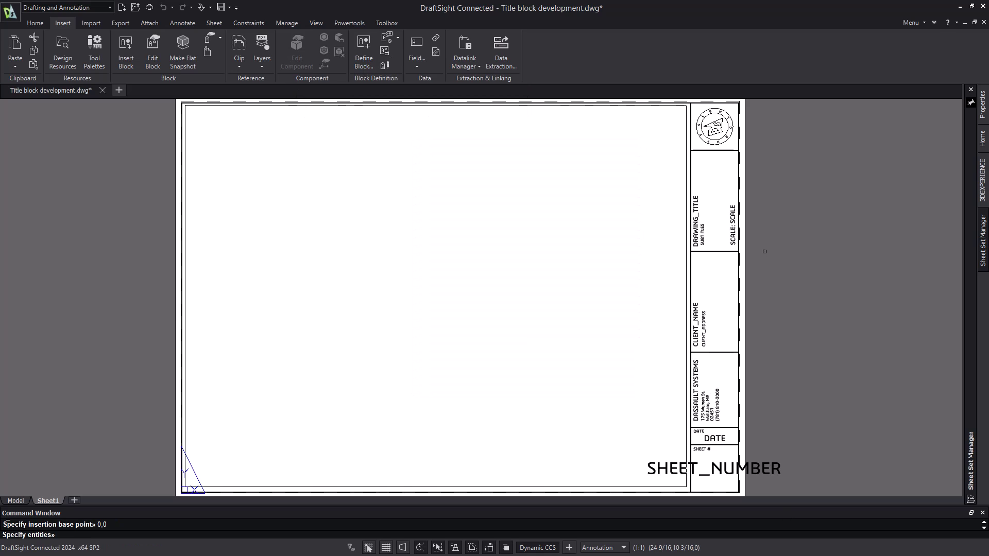
{"action": "left_click", "coordinate": [765, 108]}
{"action": "left_click", "coordinate": [621, 501]}
{"action": "key", "text": "Return"}
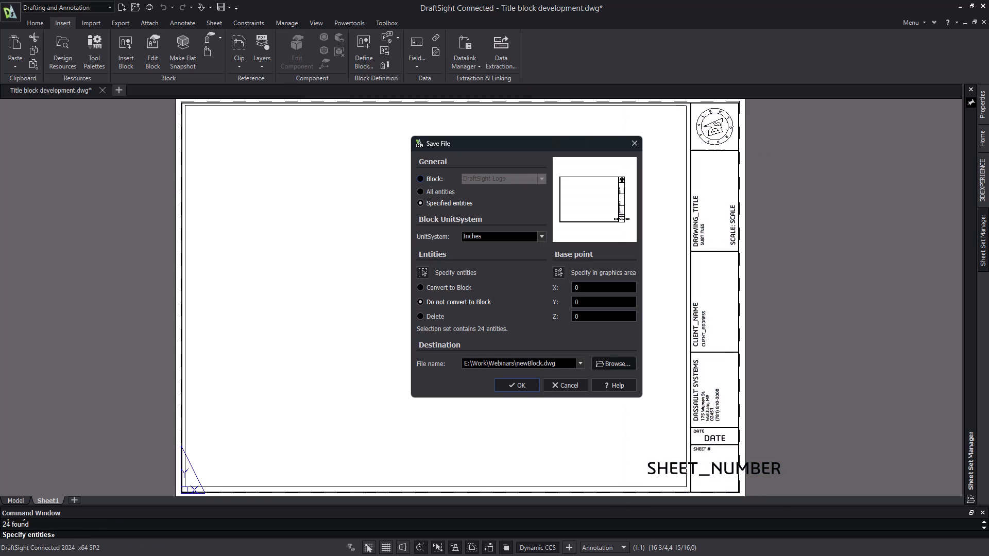
{"action": "double_click", "coordinate": [526, 364]}
{"action": "type", "text": "C Size Title"}
{"action": "left_click", "coordinate": [518, 385]}
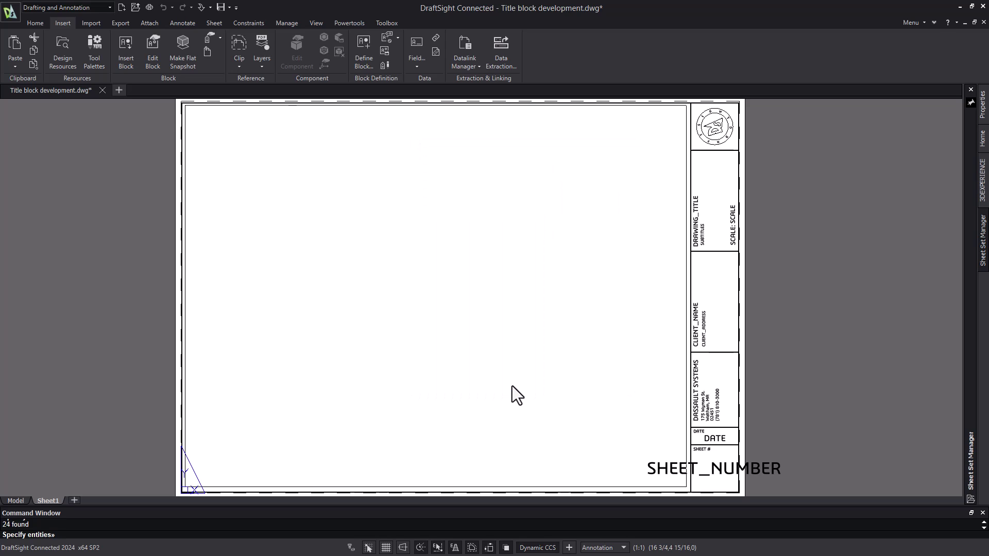
Create a new drawing and delete its Sheet2 layout.
{"action": "left_click", "coordinate": [119, 91]}
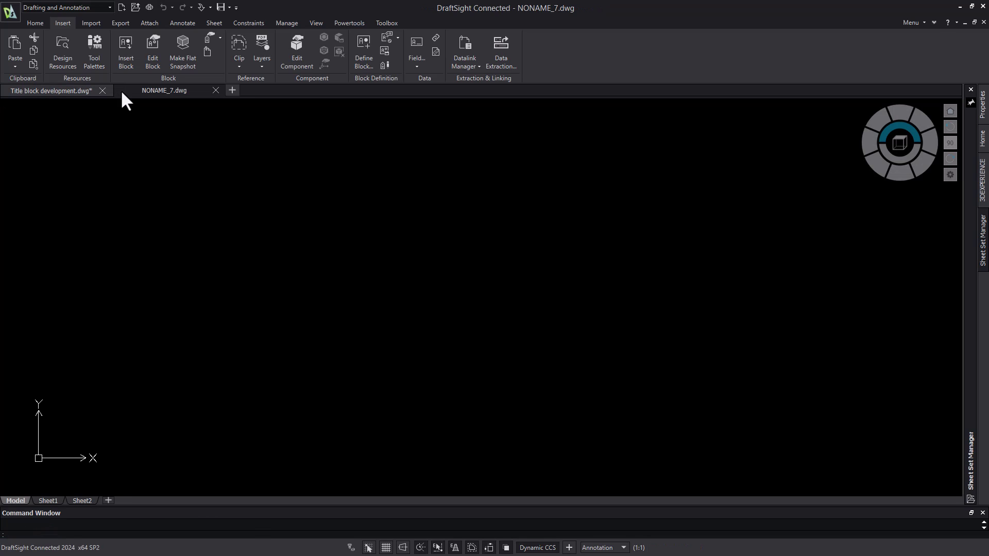
{"action": "right_click", "coordinate": [82, 501]}
{"action": "left_click", "coordinate": [116, 372]}
{"action": "left_click", "coordinate": [468, 287]}
Set Sheet1's page layout paper size to ARCH C (24.00 x 18.00 Inches).
{"action": "left_click", "coordinate": [51, 499]}
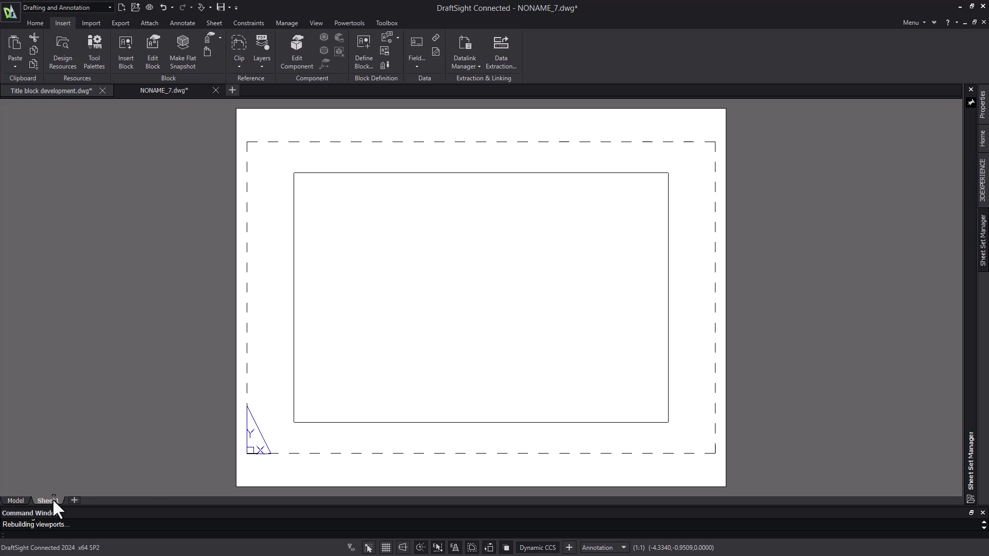
{"action": "right_click", "coordinate": [51, 499]}
{"action": "left_click", "coordinate": [98, 437]}
{"action": "left_click", "coordinate": [485, 297]}
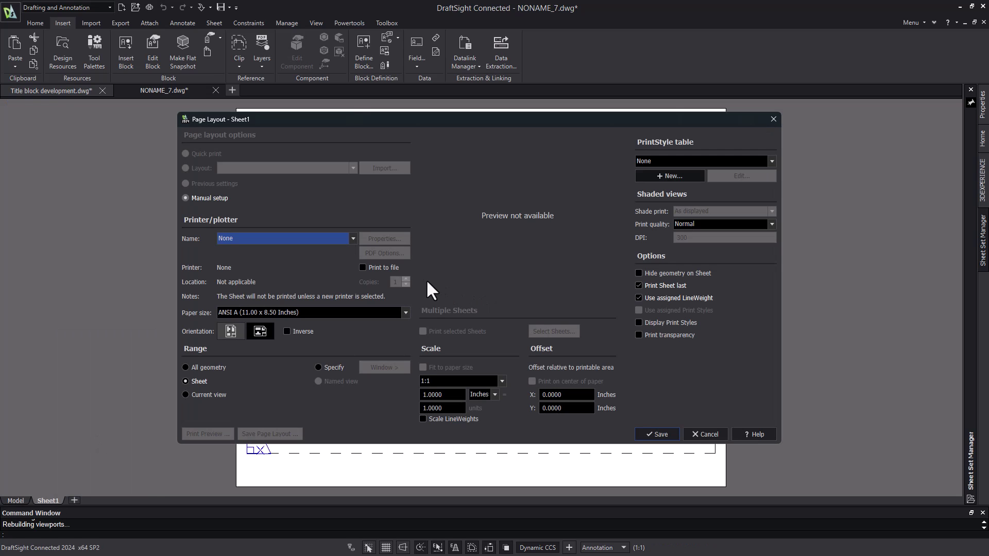
{"action": "left_click", "coordinate": [354, 313]}
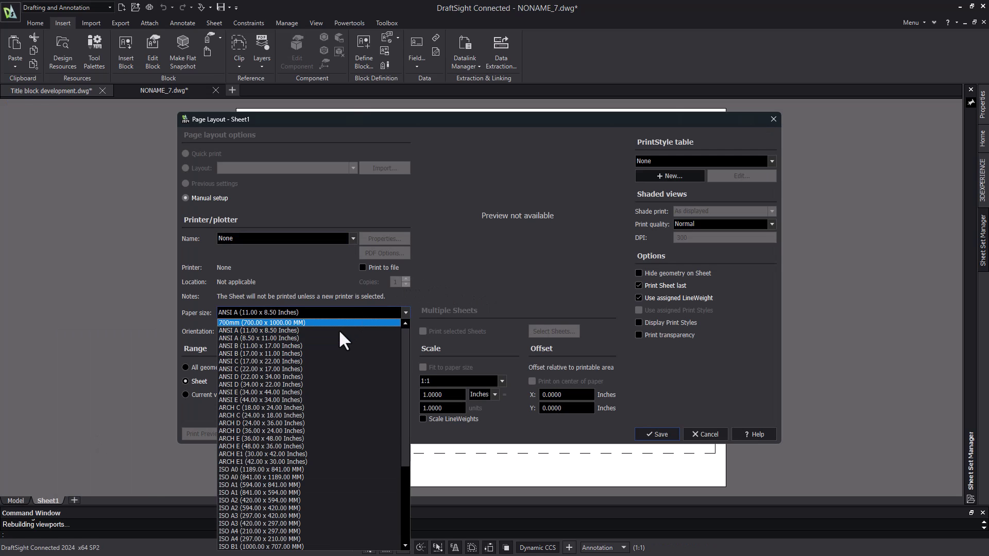
{"action": "left_click", "coordinate": [299, 416]}
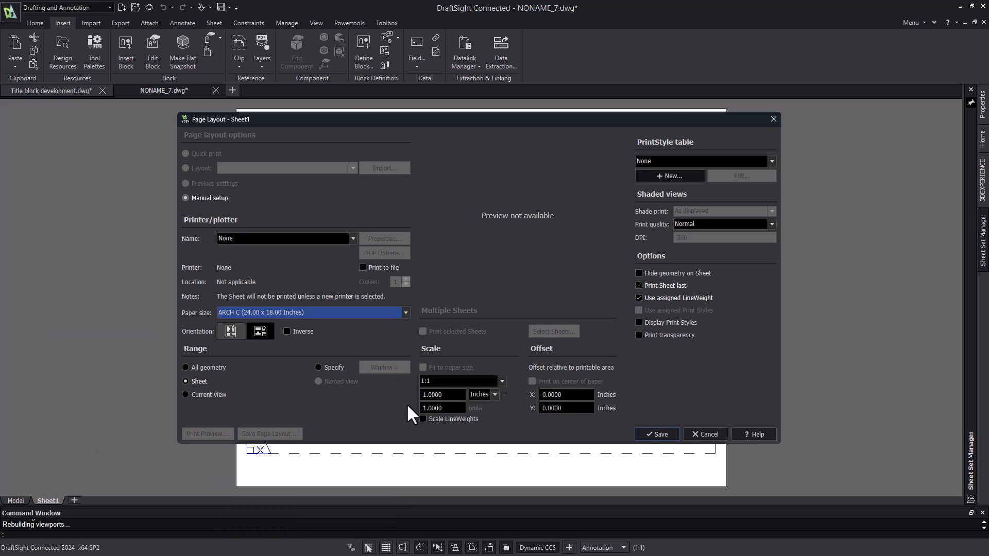
{"action": "left_click", "coordinate": [655, 435]}
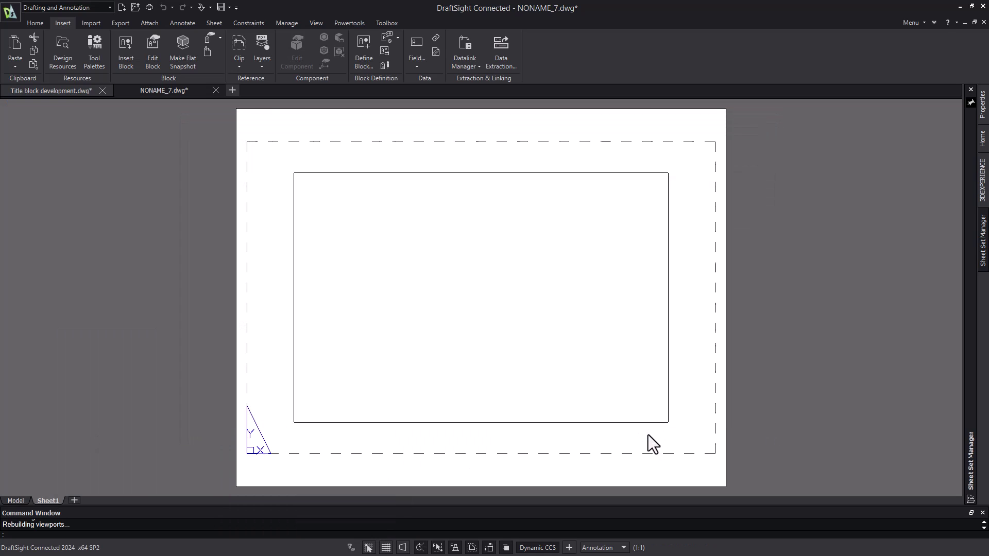
Insert C Size Title.dwg at 0,0,0 with scale 1 and fixed rotation, not specified later.
{"action": "left_click", "coordinate": [436, 458]}
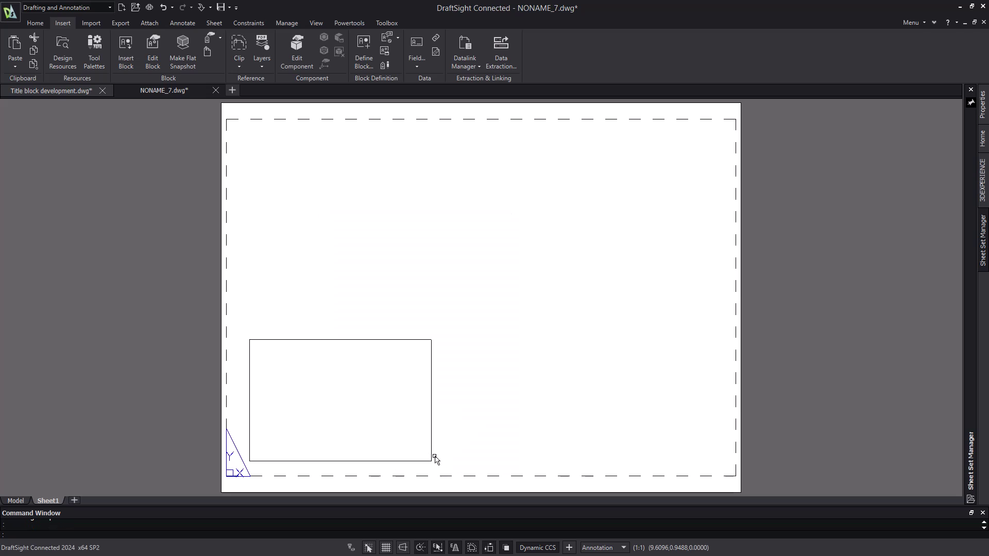
{"action": "left_click", "coordinate": [128, 45]}
{"action": "left_click", "coordinate": [547, 191]}
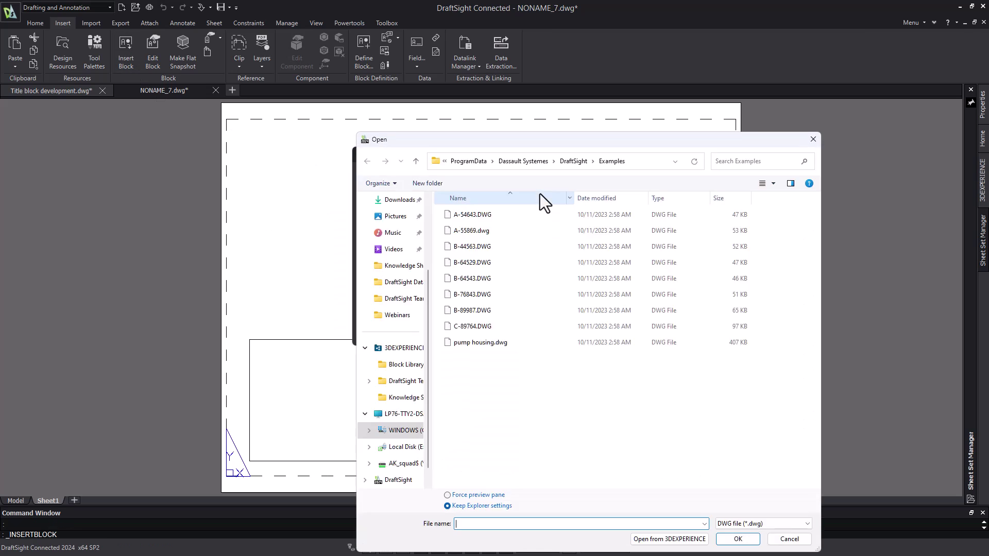
{"action": "left_click", "coordinate": [402, 316]}
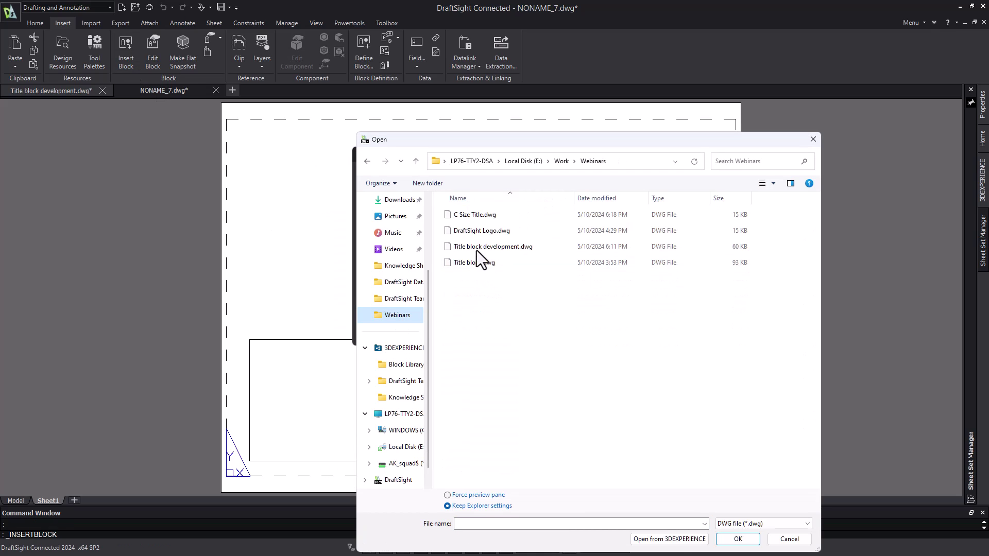
{"action": "left_click", "coordinate": [474, 214]}
{"action": "left_click", "coordinate": [737, 539]}
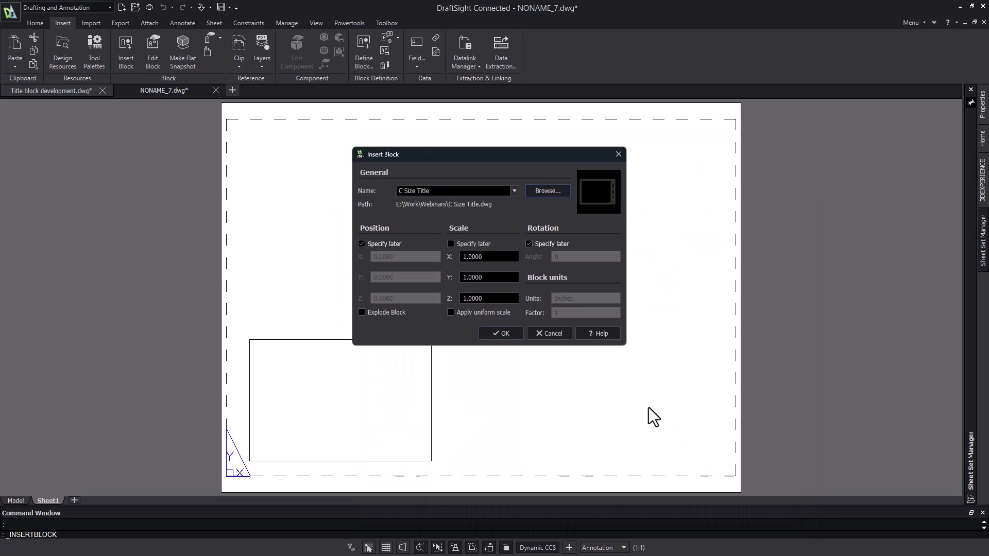
{"action": "left_click", "coordinate": [393, 241]}
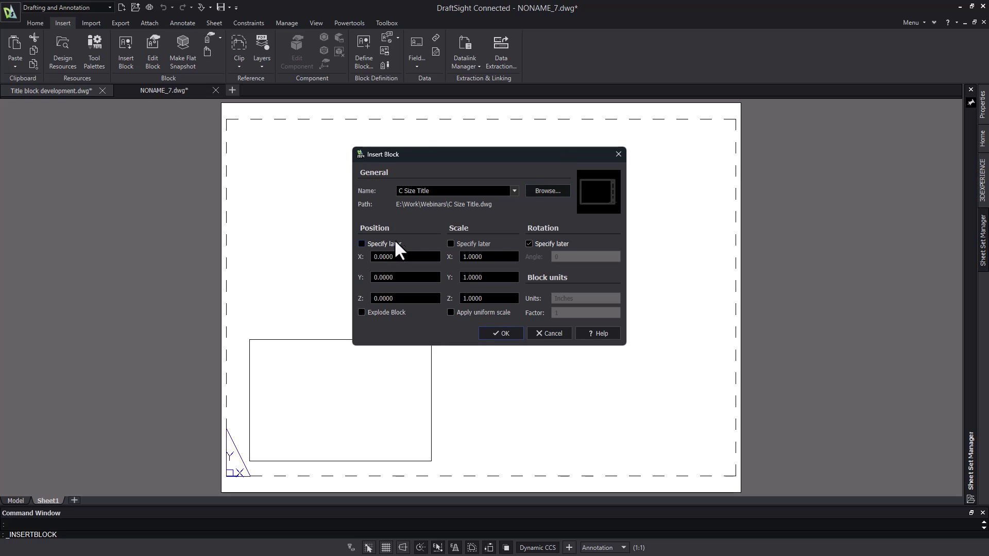
{"action": "left_click", "coordinate": [465, 242]}
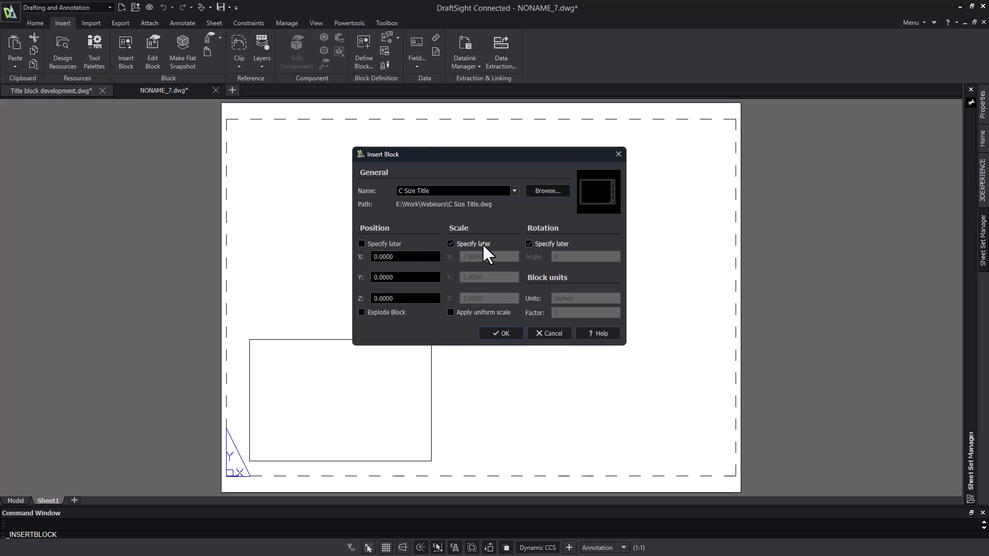
{"action": "left_click", "coordinate": [482, 244]}
{"action": "left_click", "coordinate": [553, 245]}
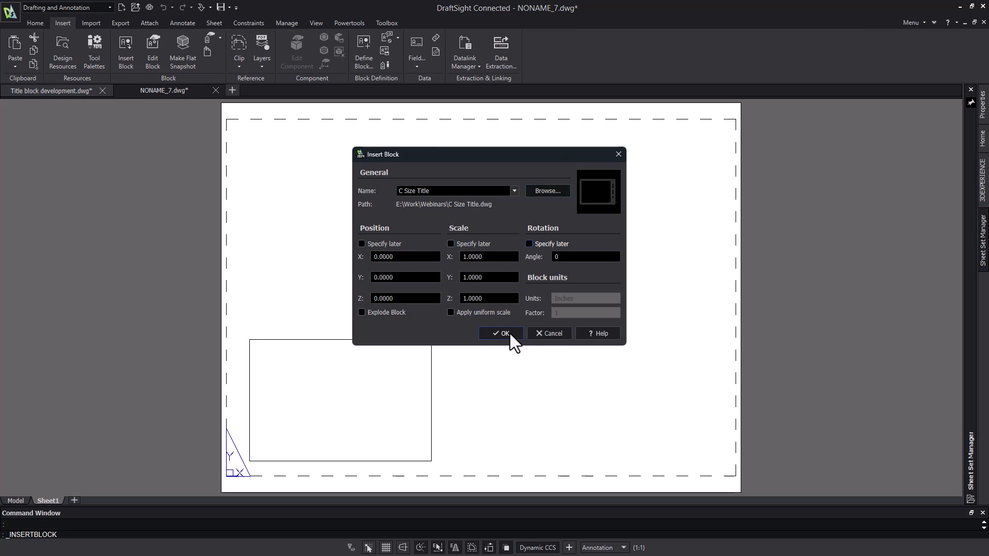
{"action": "left_click", "coordinate": [509, 332]}
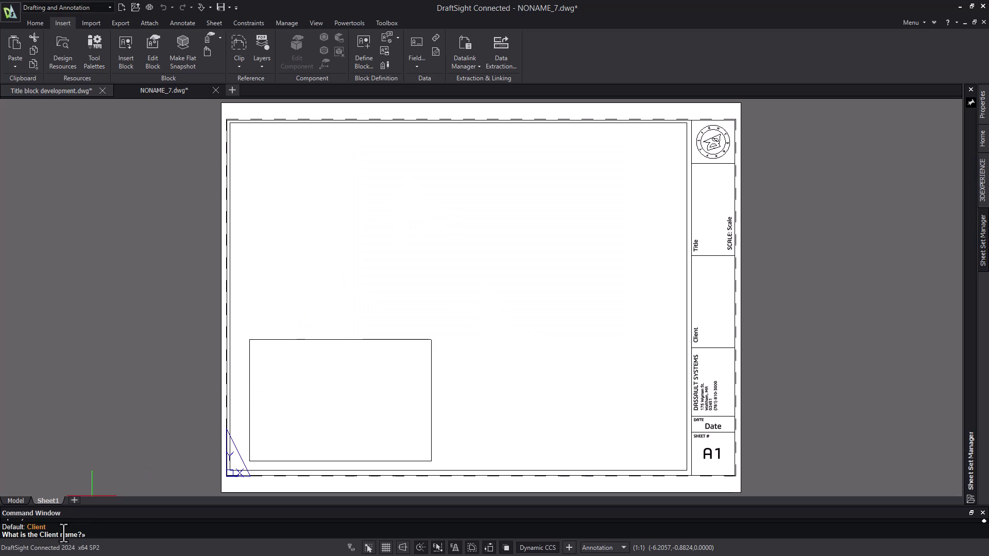
Enter client name XYZ Construction and the client's two-line address.
{"action": "type", "text": "XYZ"}
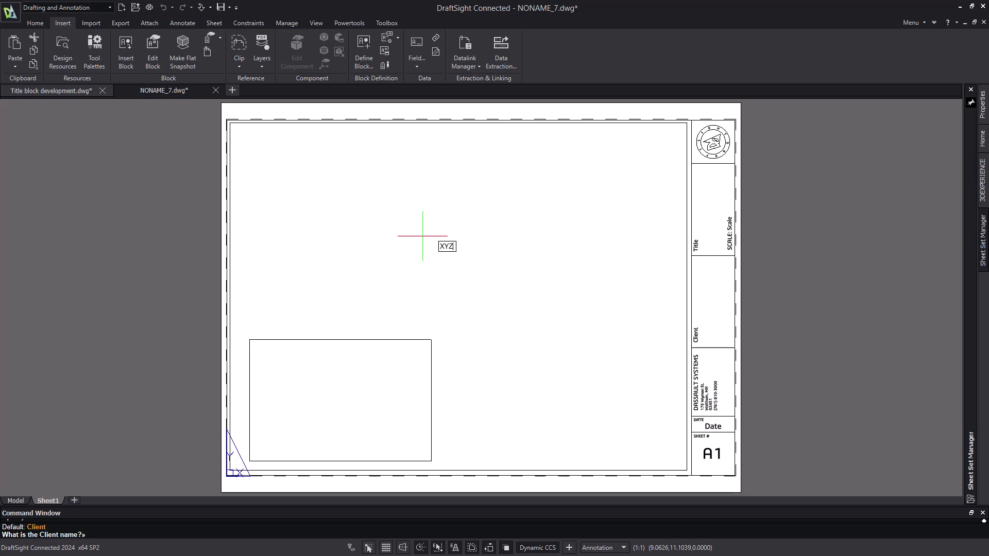
{"action": "type", "text": " Construction"}
{"action": "key", "text": "Return"}
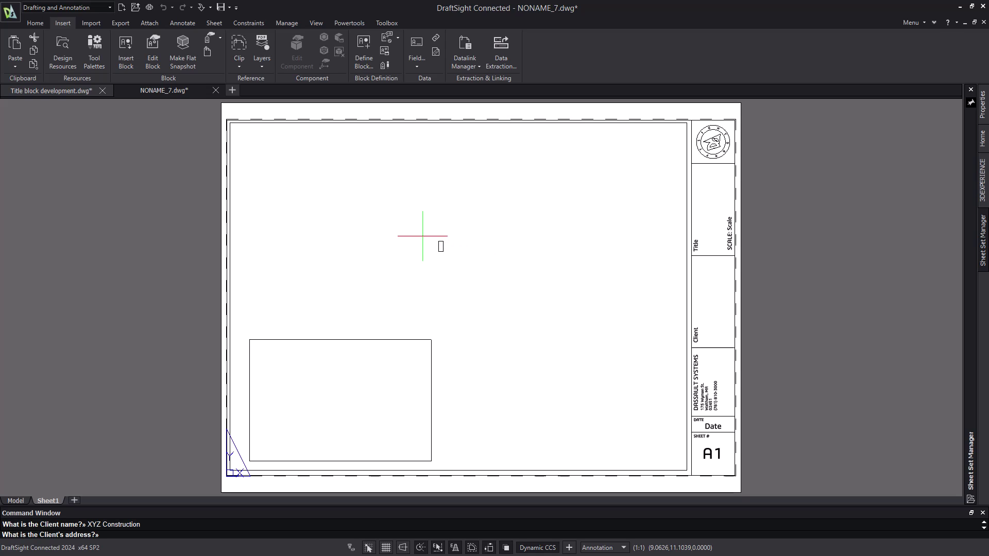
{"action": "type", "text": "101 Main St."}
{"action": "key", "text": "Return"}
{"action": "type", "text": "Anytown, "}
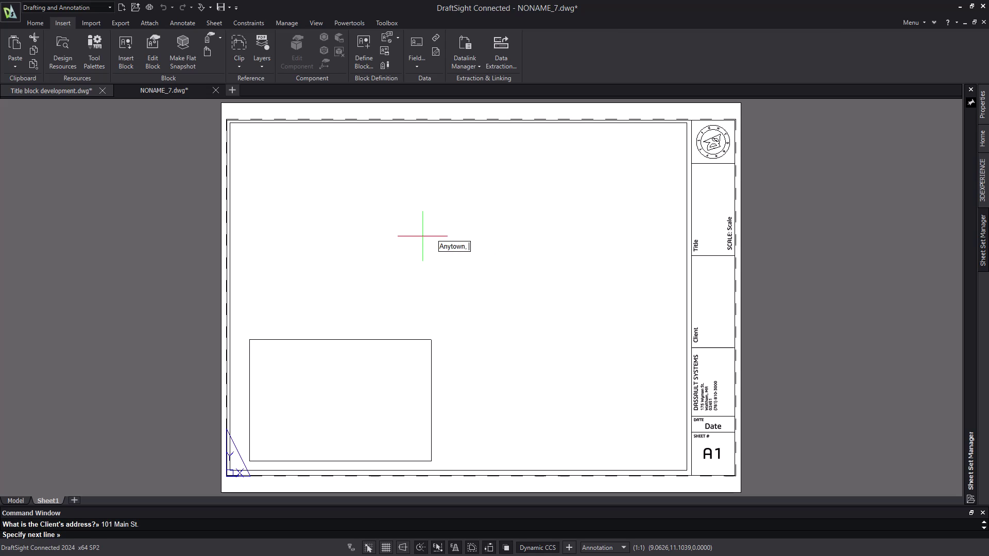
{"action": "type", "text": "USA"}
{"action": "key", "text": "Return"}
Enter date 5/9/24, the sheet number, scale 1/8"=1', title Site plan, subtitle New shopping center.
{"action": "key", "text": "Return"}
{"action": "type", "text": "5/9/24"}
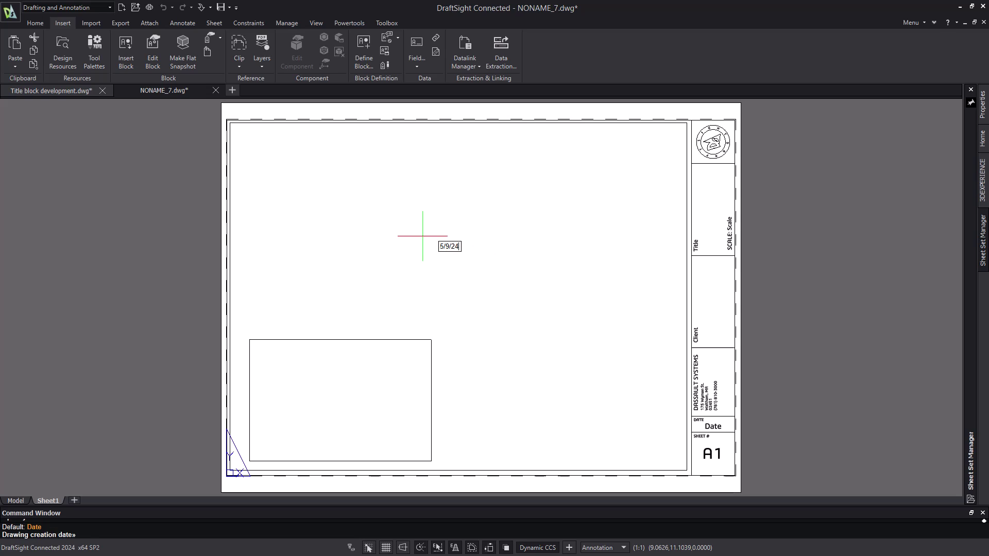
{"action": "key", "text": "Return"}
{"action": "type", "text": "A1"}
{"action": "key", "text": "Return"}
{"action": "type", "text": "1/8\"=1'"}
{"action": "key", "text": "Return"}
{"action": "type", "text": "Site plan"}
{"action": "key", "text": "Return"}
{"action": "type", "text": "New sho"}
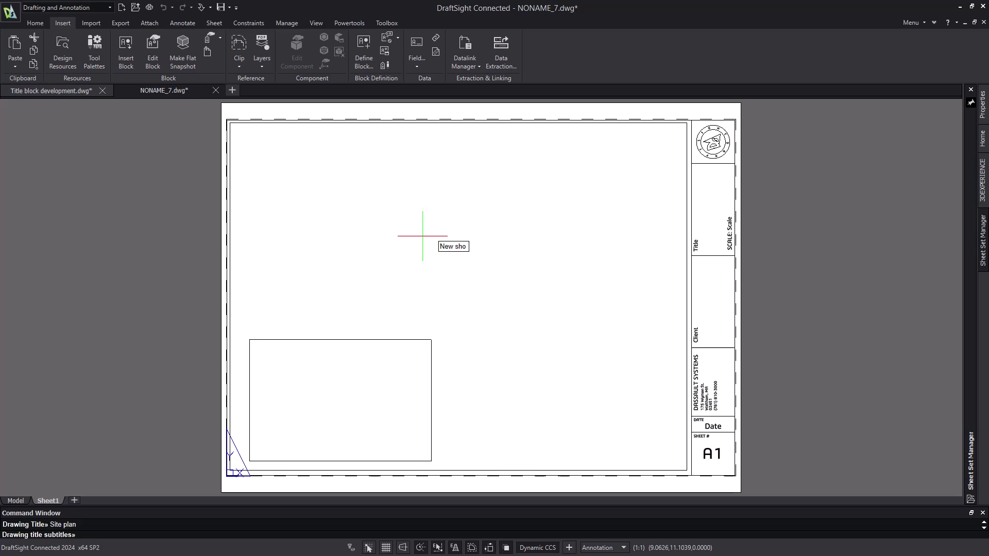
{"action": "type", "text": "pping center"}
{"action": "key", "text": "Return"}
{"action": "key", "text": "Return"}
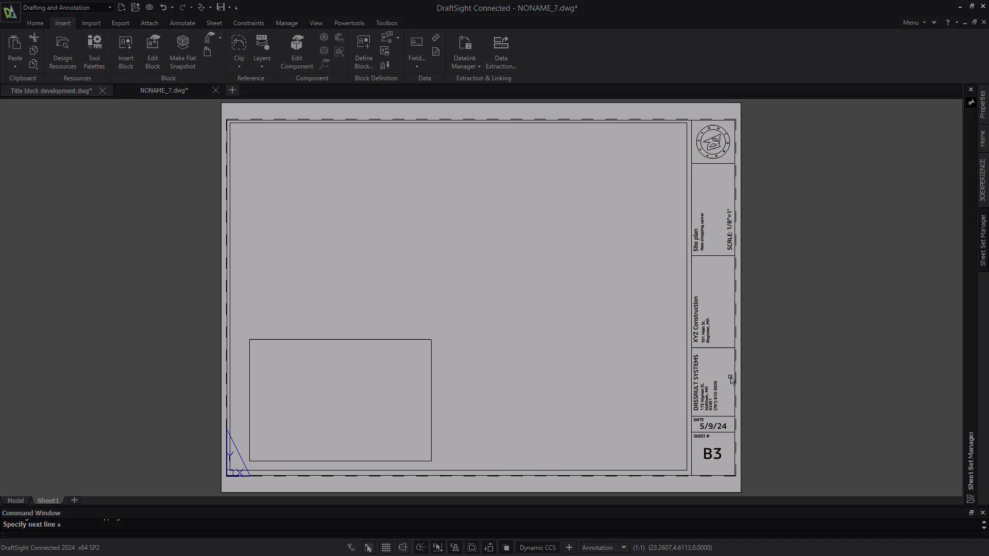
Save the Title block development drawing as the Arch C Size.dwt template in Webinars, then start a new drawing from it.
{"action": "left_click", "coordinate": [57, 90]}
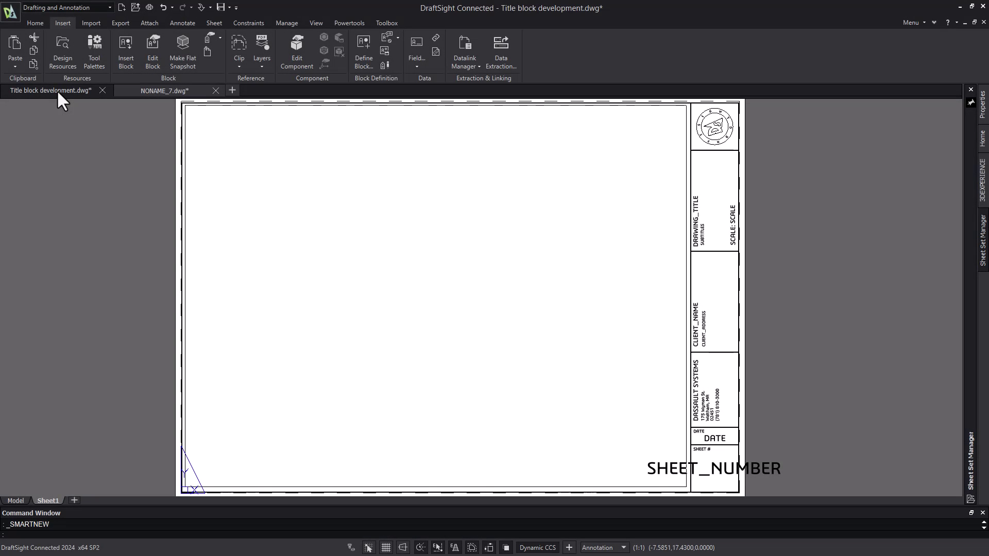
{"action": "right_click", "coordinate": [56, 90]}
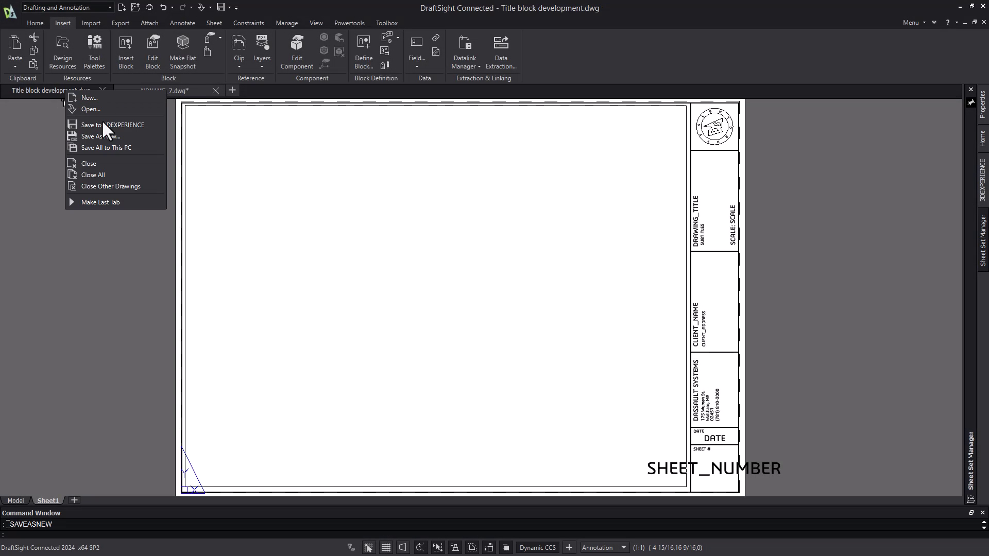
{"action": "left_click", "coordinate": [119, 148]}
{"action": "left_click", "coordinate": [423, 385]}
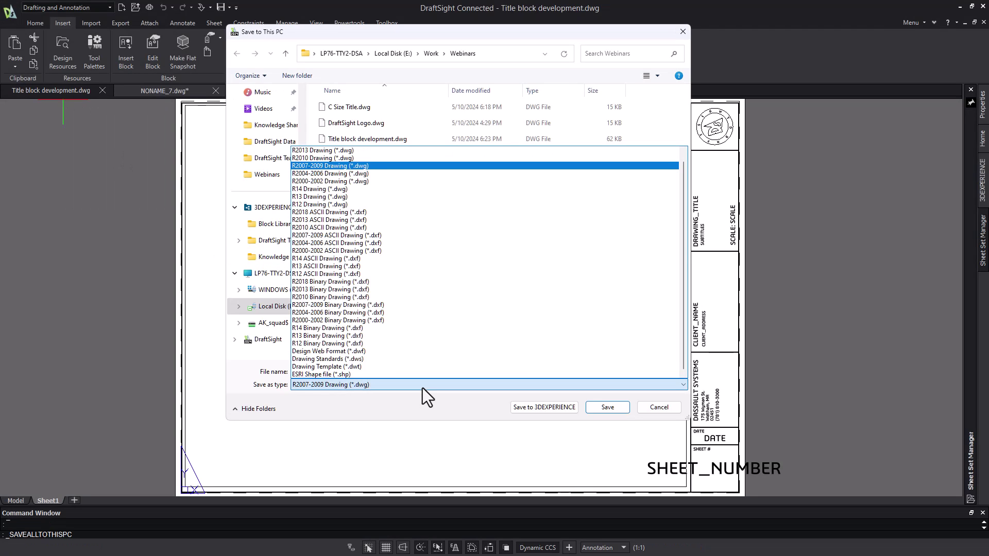
{"action": "left_click", "coordinate": [404, 367]}
{"action": "left_click", "coordinate": [268, 175]}
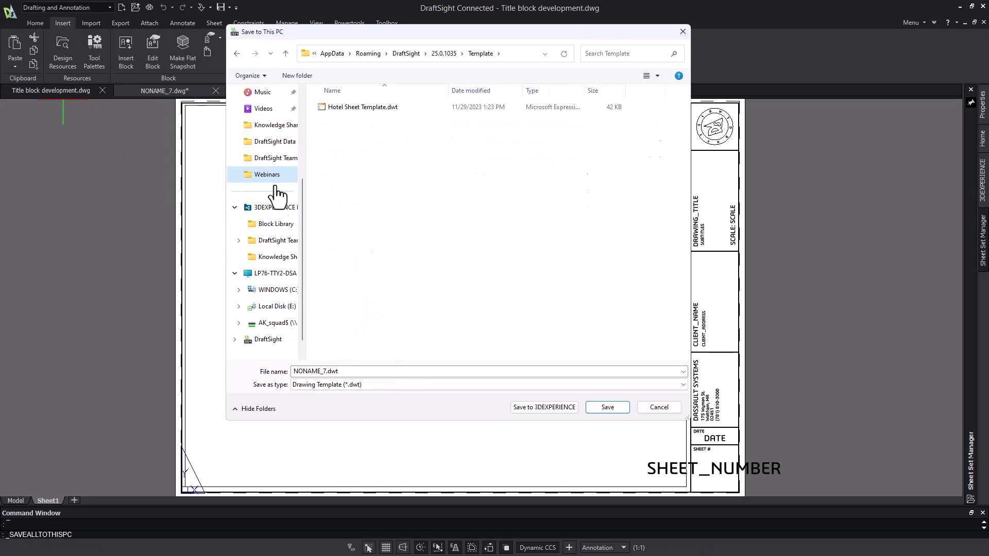
{"action": "double_click", "coordinate": [324, 371]}
{"action": "type", "text": "Arch C Size"}
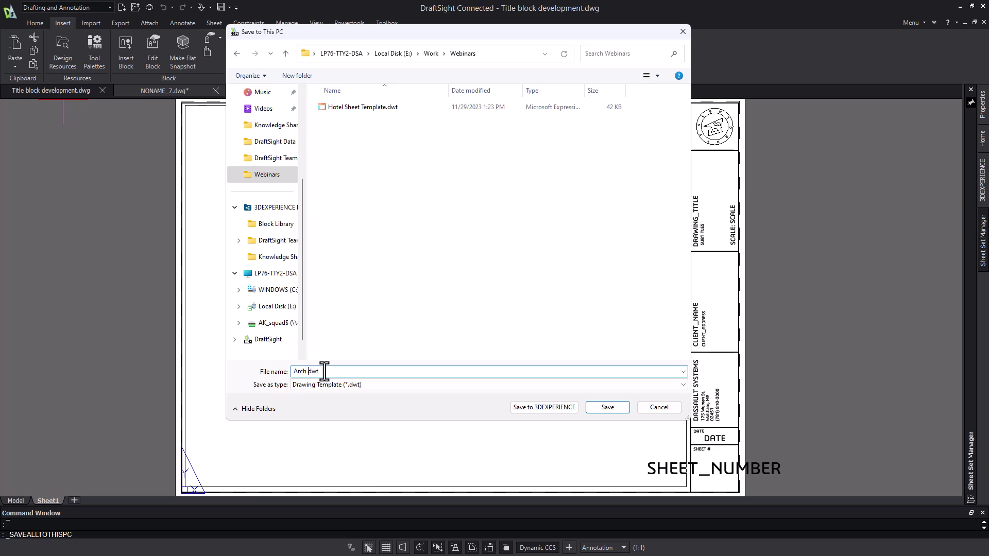
{"action": "key", "text": "Return"}
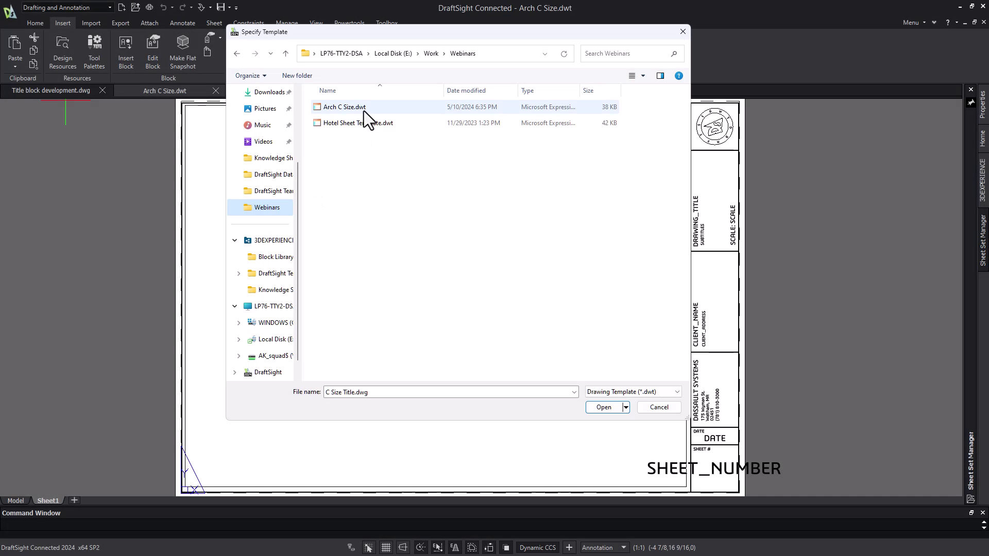
{"action": "left_click", "coordinate": [363, 110]}
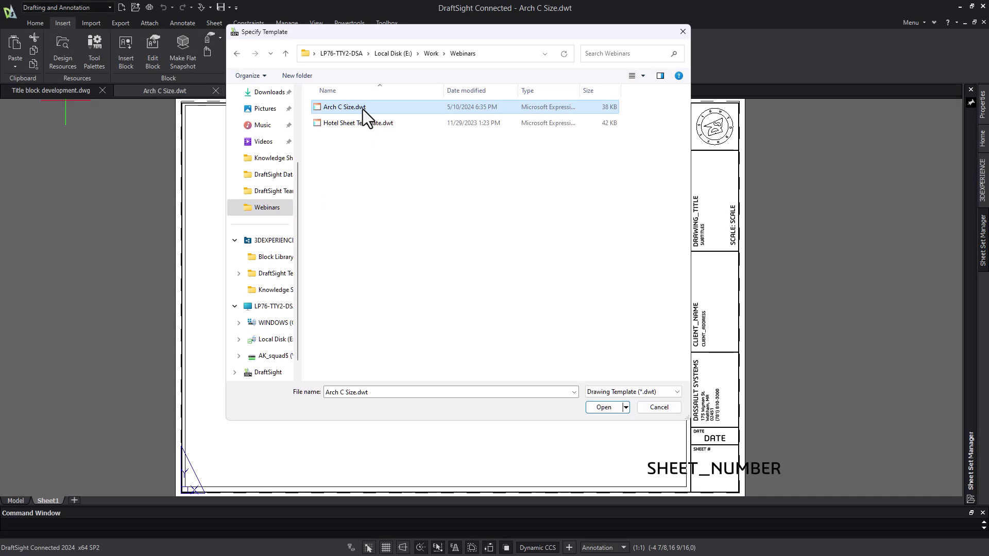
{"action": "left_click", "coordinate": [605, 406]}
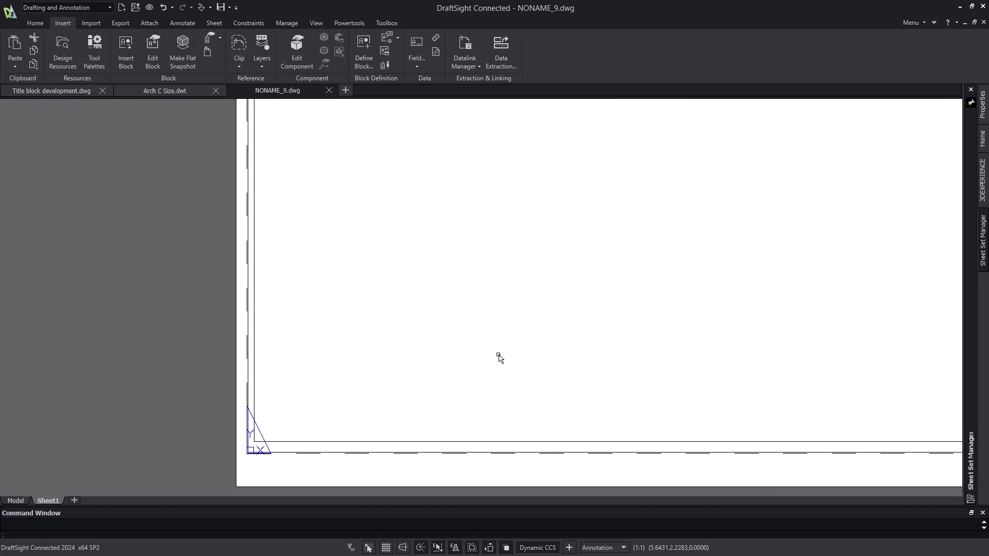
Edit the title block's attributes with EDITBLOCKATTRIBUTE, setting the client name to ABC Development.
{"action": "key", "text": "Escape"}
{"action": "type", "text": "editbl"}
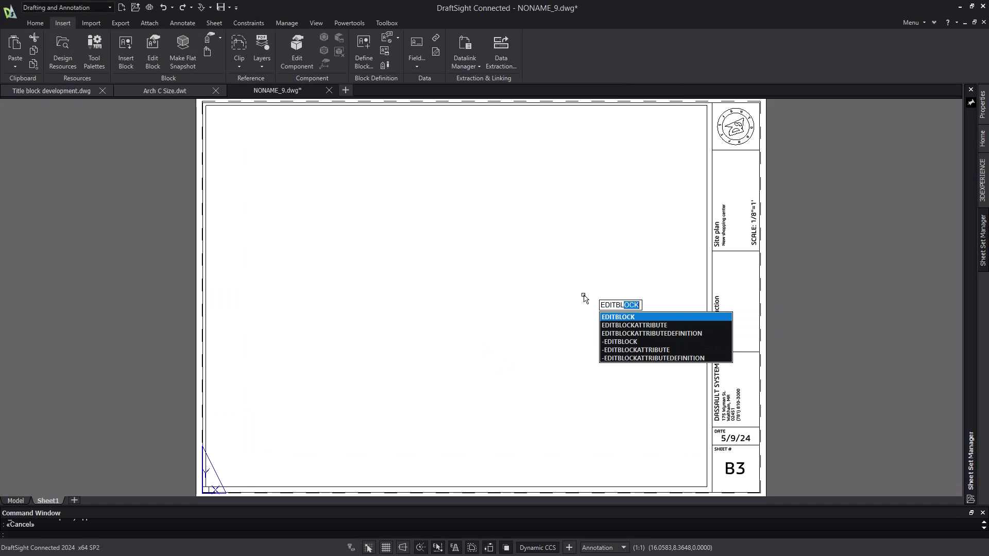
{"action": "left_click", "coordinate": [635, 326]}
{"action": "left_click", "coordinate": [717, 346]}
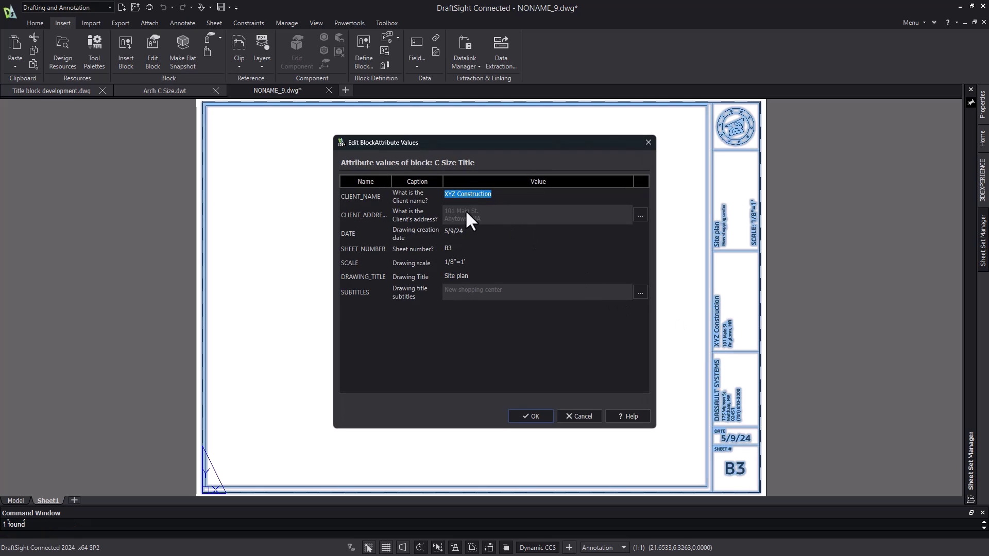
{"action": "type", "text": "ABC Development"}
Replace the street name in the multiline client address attribute.
{"action": "left_click", "coordinate": [640, 216]}
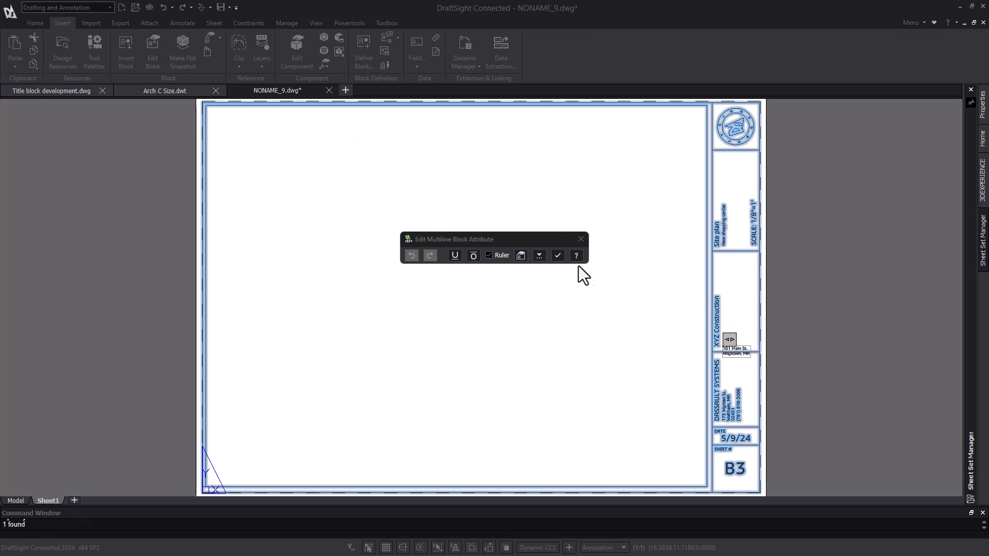
{"action": "scroll", "coordinate": [732, 357], "scroll_direction": "up", "scroll_amount": 5}
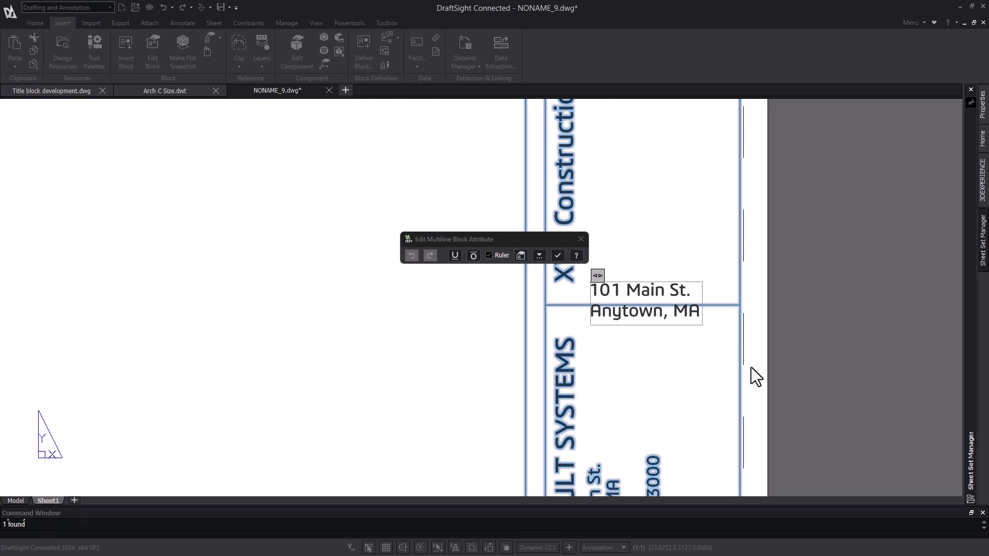
{"action": "scroll", "coordinate": [620, 293], "scroll_direction": "down", "scroll_amount": 2}
{"action": "left_click_drag", "start_coordinate": [593, 276], "coordinate": [625, 283]}
{"action": "type", "text": "Front Ave"}
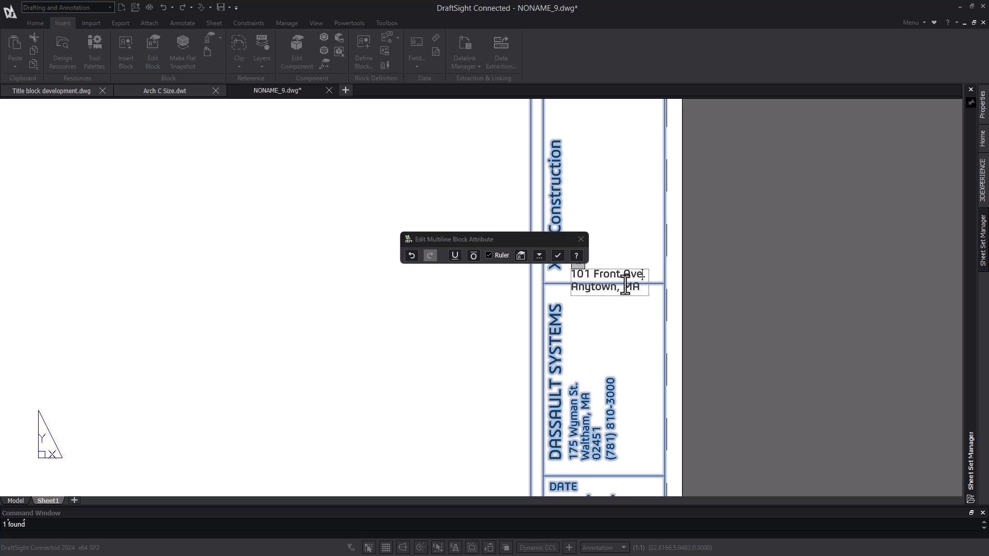
{"action": "left_click", "coordinate": [441, 276]}
Set sheet number A2, scale 1/4"=1' and drawing title Elevations, then apply the changes.
{"action": "left_click", "coordinate": [449, 249]}
{"action": "type", "text": "A2"}
{"action": "left_click", "coordinate": [449, 261]}
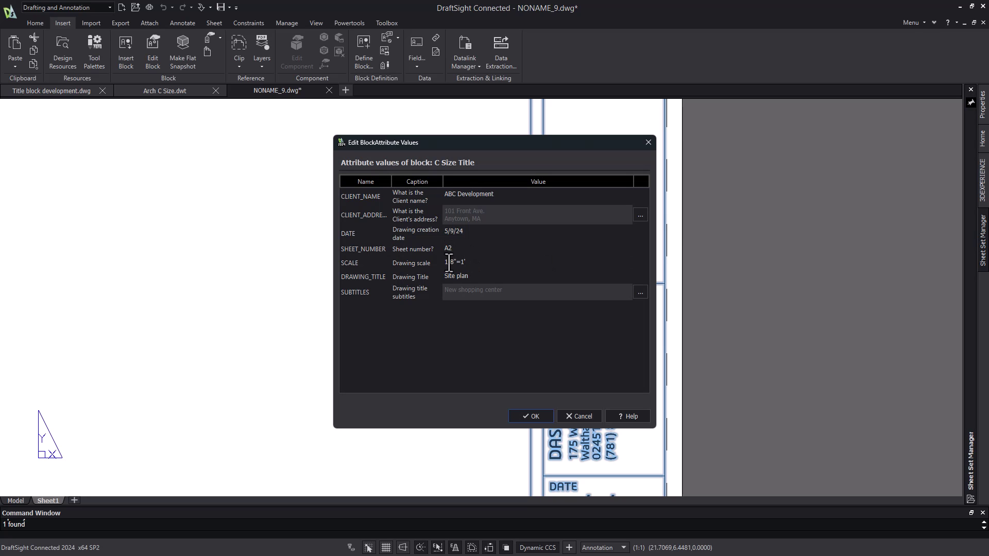
{"action": "type", "text": "1/4\"=1'"}
{"action": "left_click", "coordinate": [456, 276]}
{"action": "type", "text": "Elevations"}
{"action": "key", "text": "Return"}
{"action": "scroll", "coordinate": [464, 247], "scroll_direction": "down", "scroll_amount": 5}
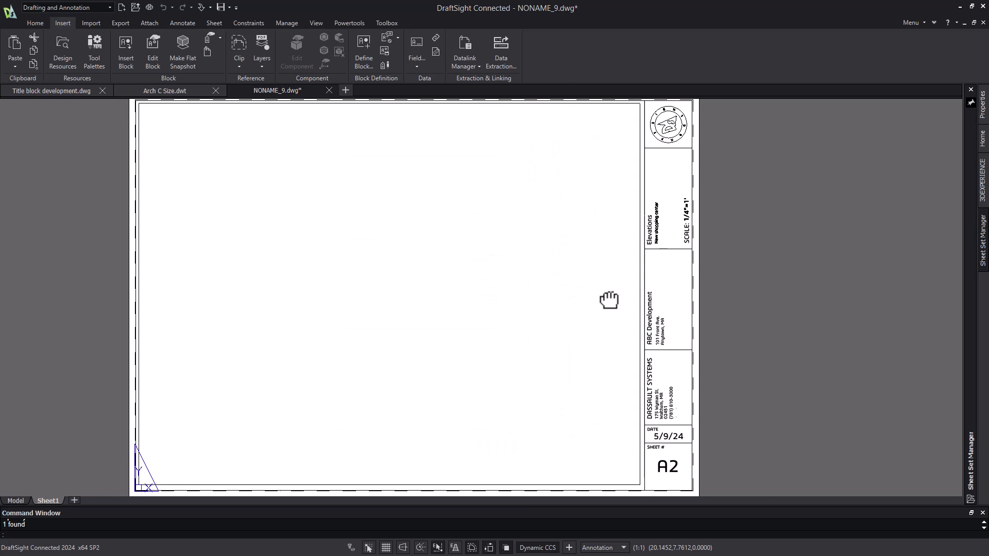